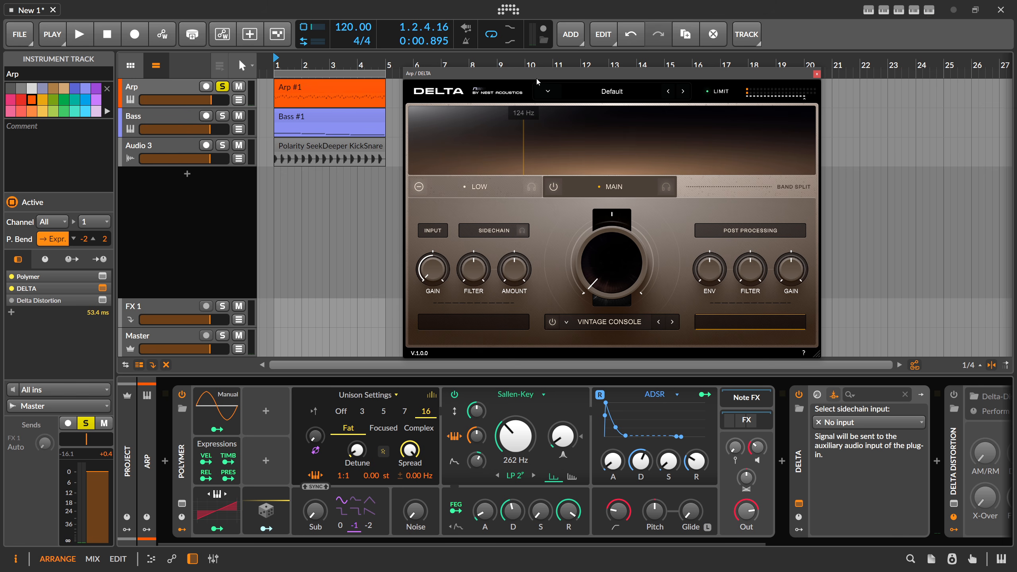
# Play back the soloed Arp track briefly to hear its starting sound through the DELTA plug-in
pyautogui.moveTo(539, 77); pyautogui.dragTo(548, 74)
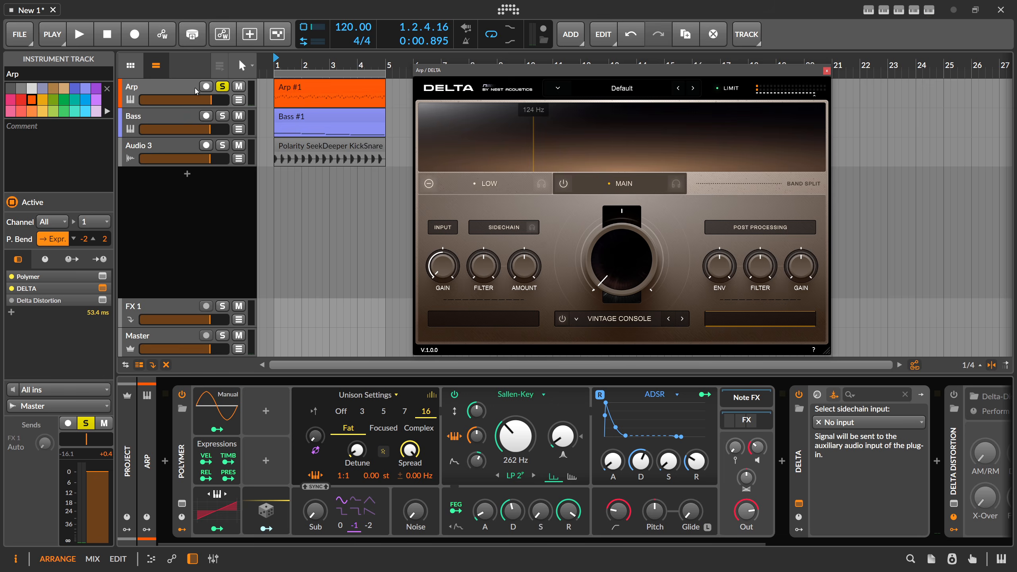
pyautogui.click(177, 87)
pyautogui.press('space')
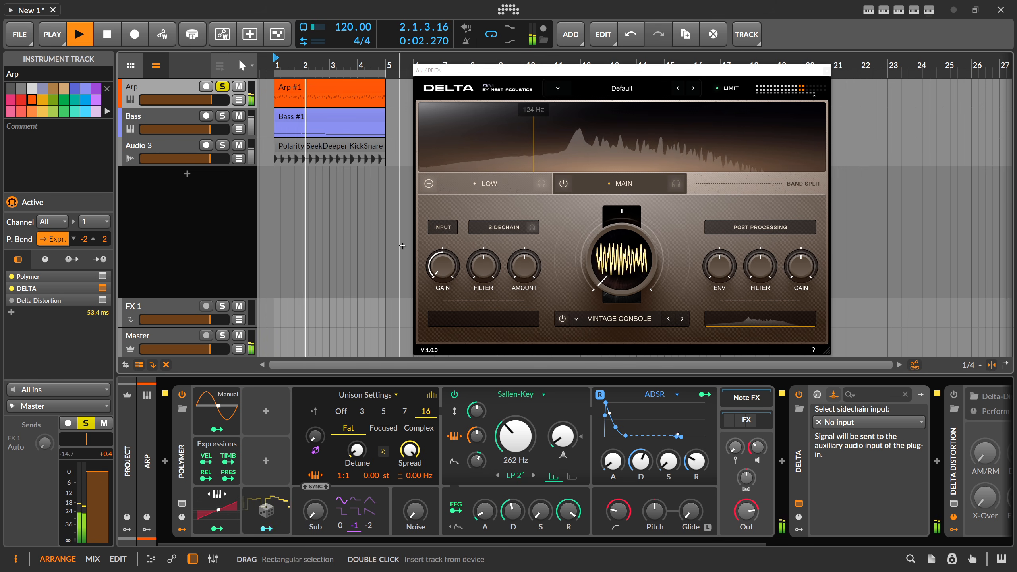
pyautogui.press('space')
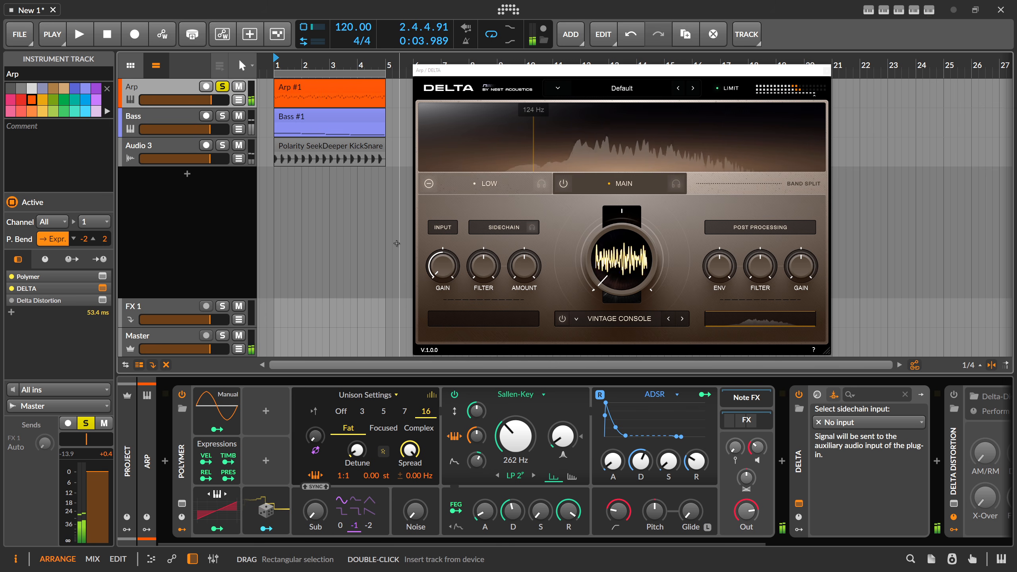
# Select the DELTA device on the Arp track and set its sidechain input to Bass (PRE)
pyautogui.moveTo(567, 542); pyautogui.dragTo(616, 542)
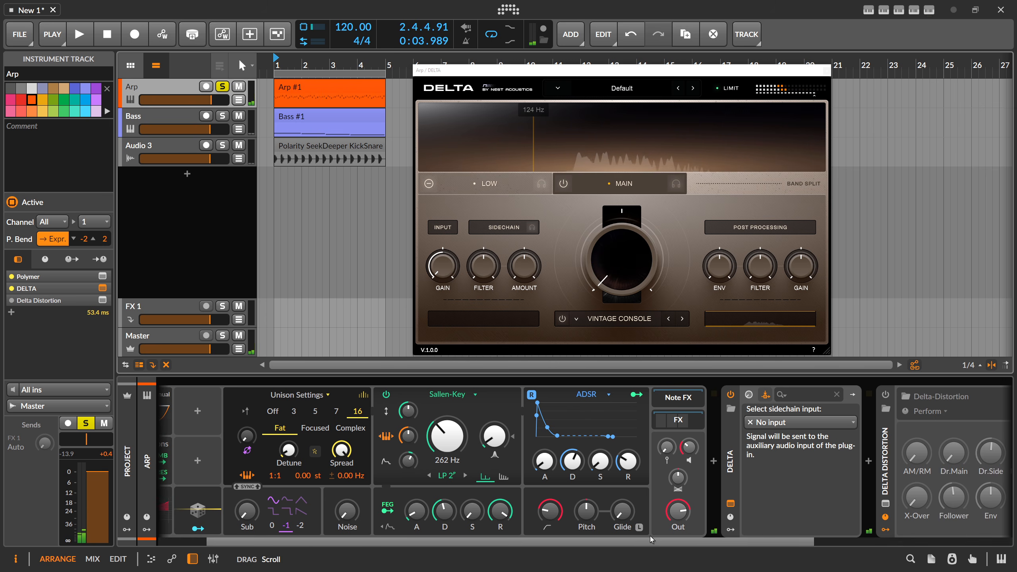
pyautogui.click(731, 460)
pyautogui.click(579, 78)
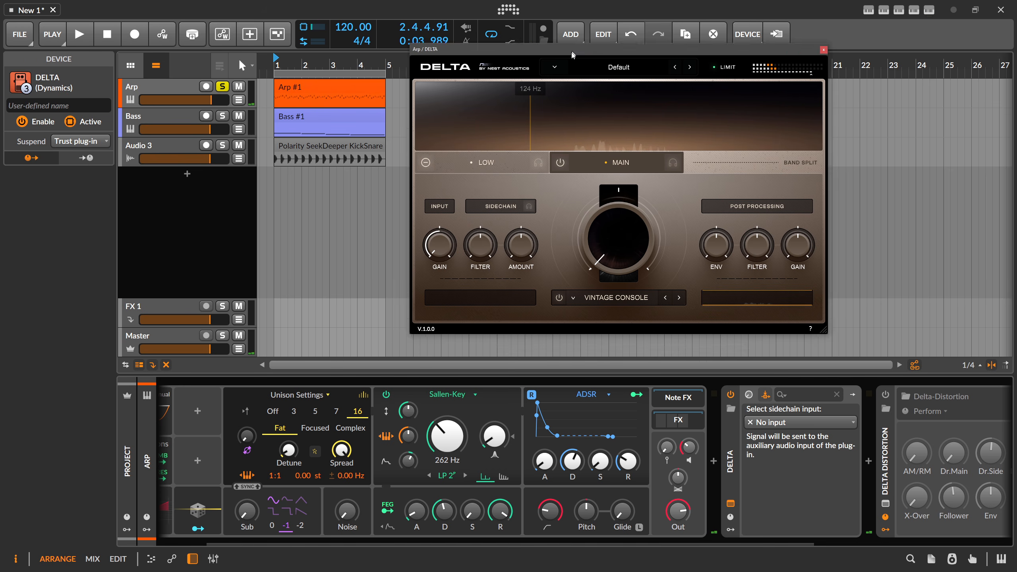
pyautogui.moveTo(445, 543); pyautogui.dragTo(396, 543)
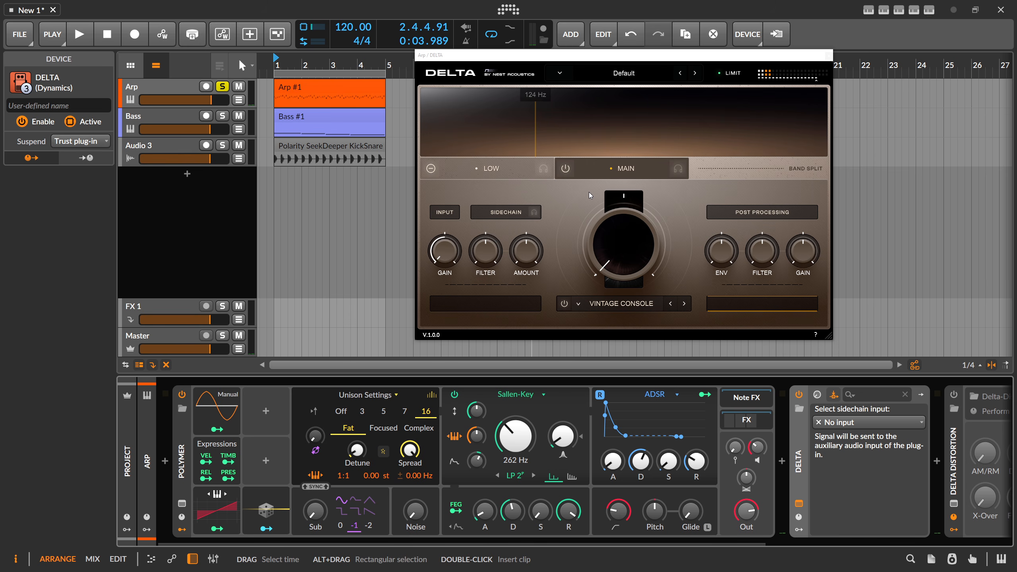
pyautogui.click(840, 423)
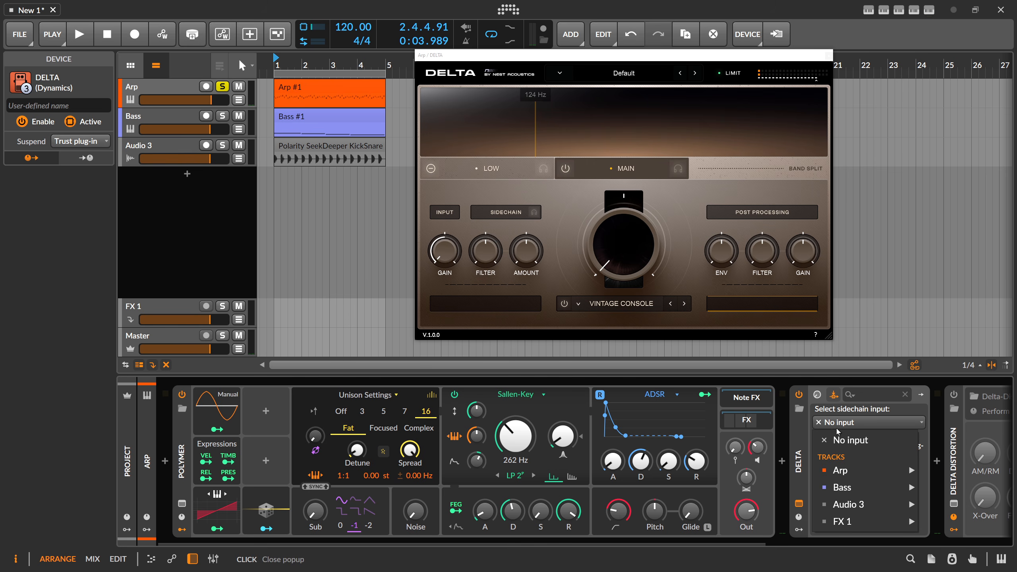
pyautogui.moveTo(862, 487)
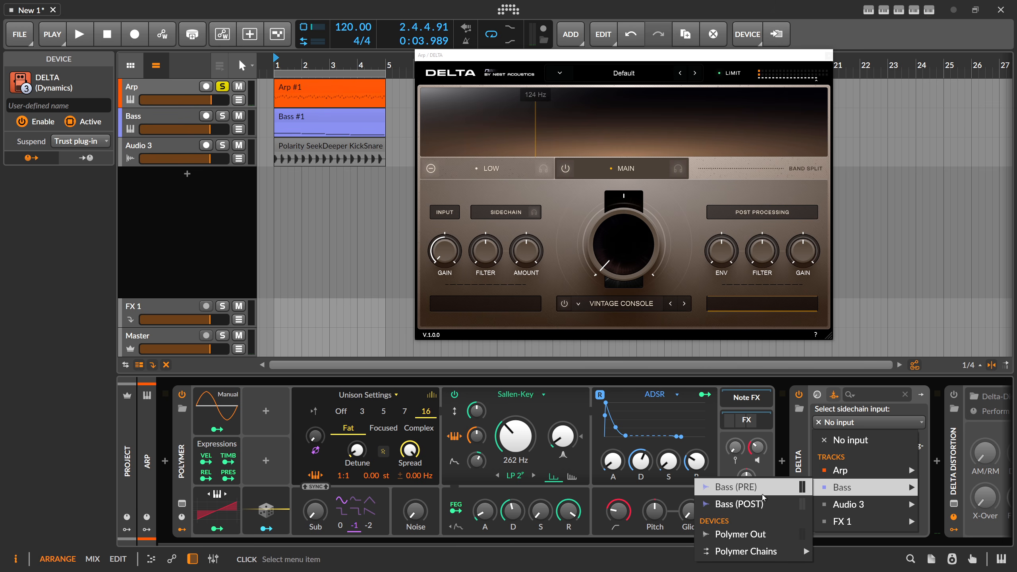
pyautogui.click(785, 495)
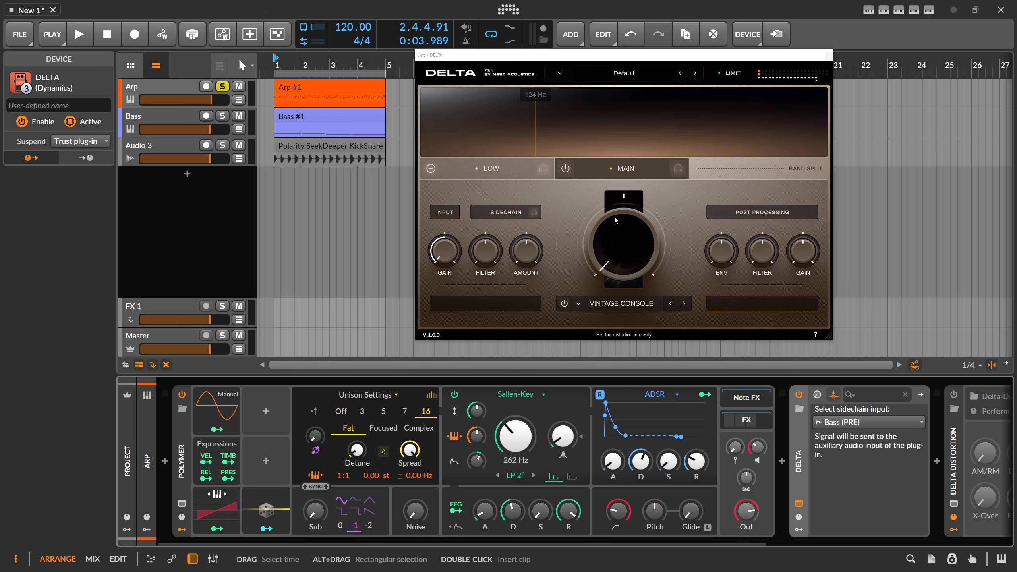
# Play the Arp track while raising DELTA's main distortion intensity and returning it to minimum
pyautogui.moveTo(621, 231); pyautogui.dragTo(622, 269)
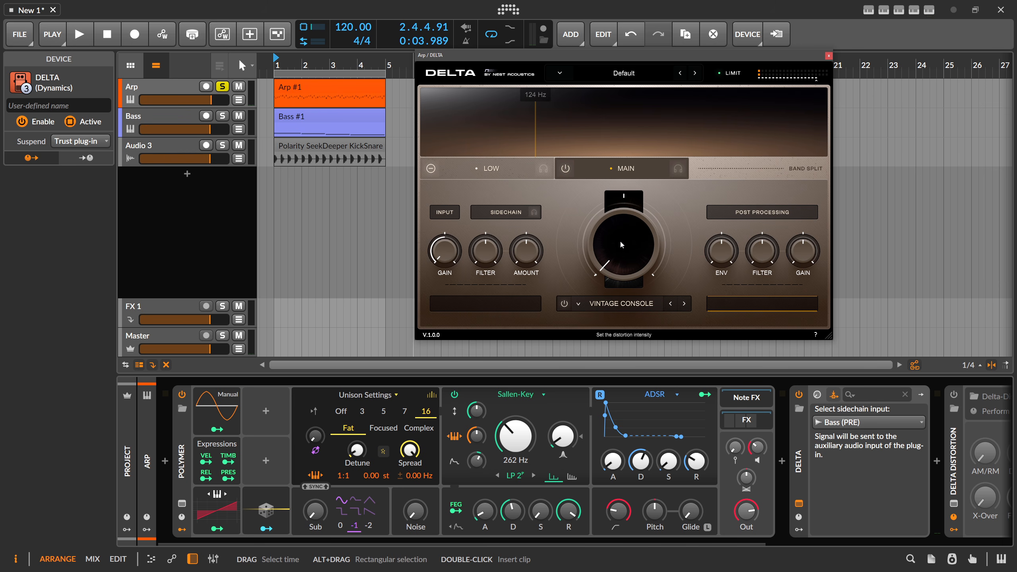
pyautogui.press('space')
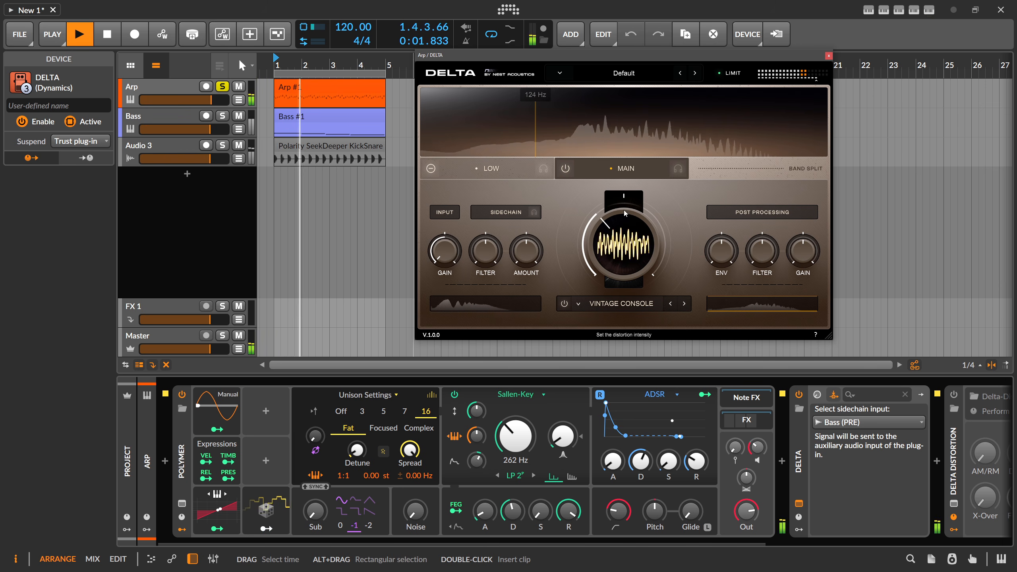
pyautogui.moveTo(623, 232); pyautogui.dragTo(625, 285)
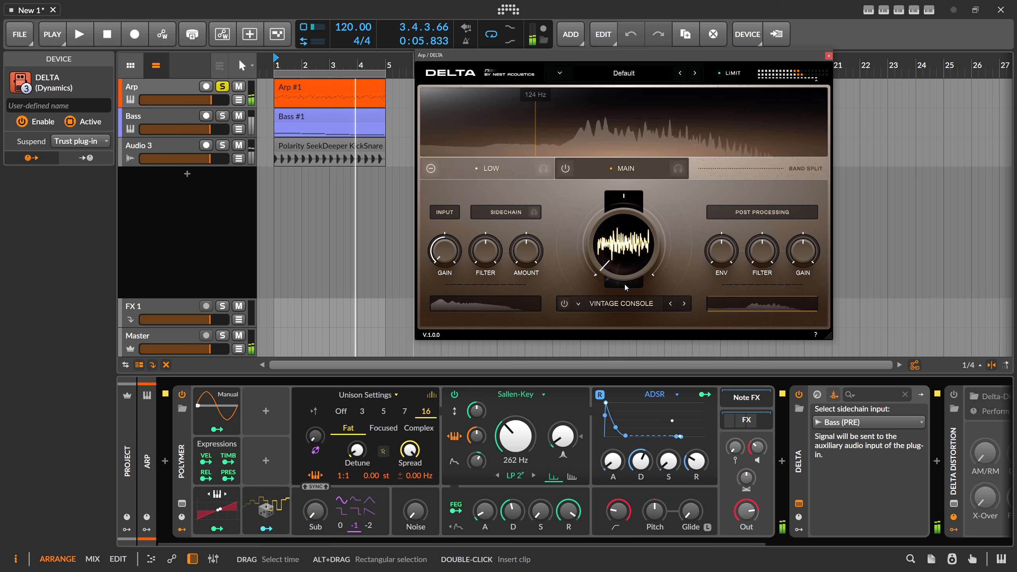
pyautogui.press('space')
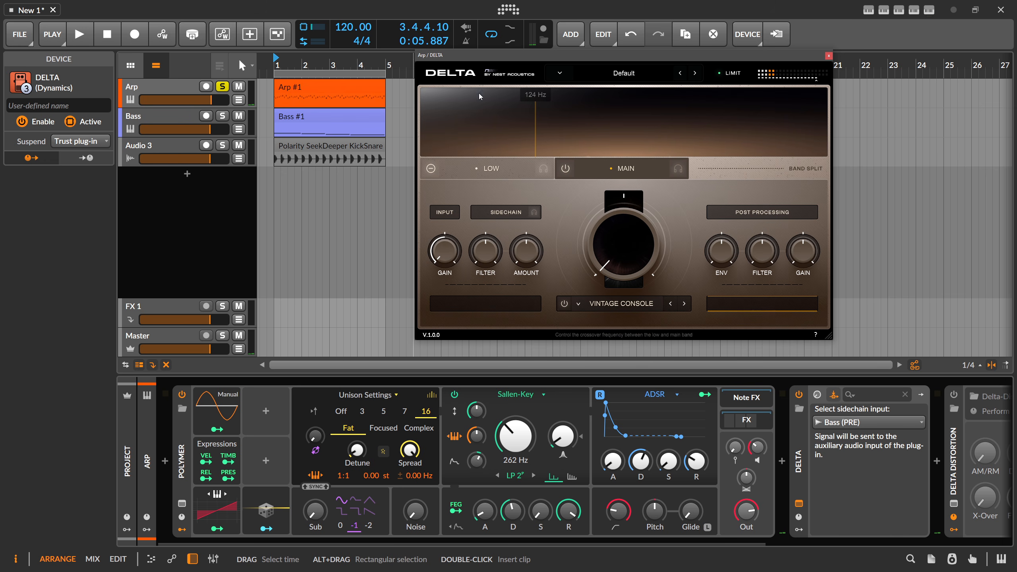
# Move the plug-in window slightly and set DELTA's sidechain input to No input
pyautogui.moveTo(467, 56); pyautogui.dragTo(465, 63)
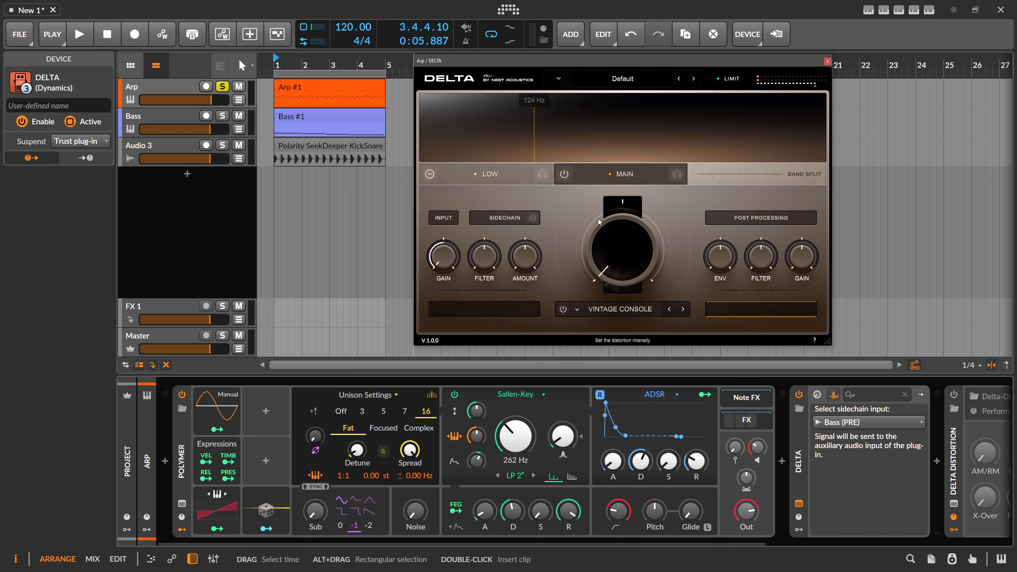
pyautogui.click(846, 423)
pyautogui.click(837, 441)
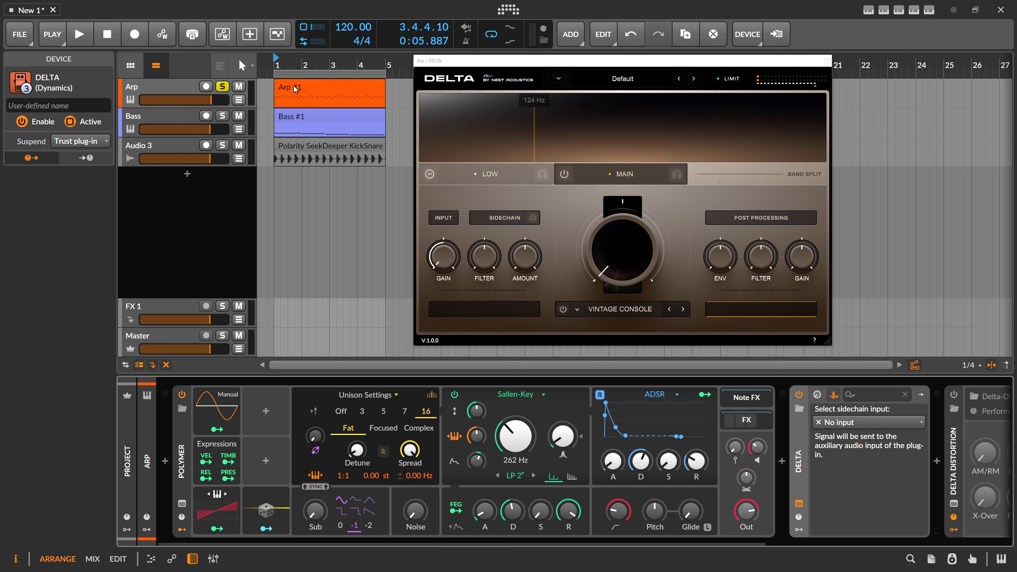
# Adjust the main band's input gain and sweep its distortion intensity to maximum and back to a low setting during playback
pyautogui.moveTo(447, 260); pyautogui.dragTo(448, 238)
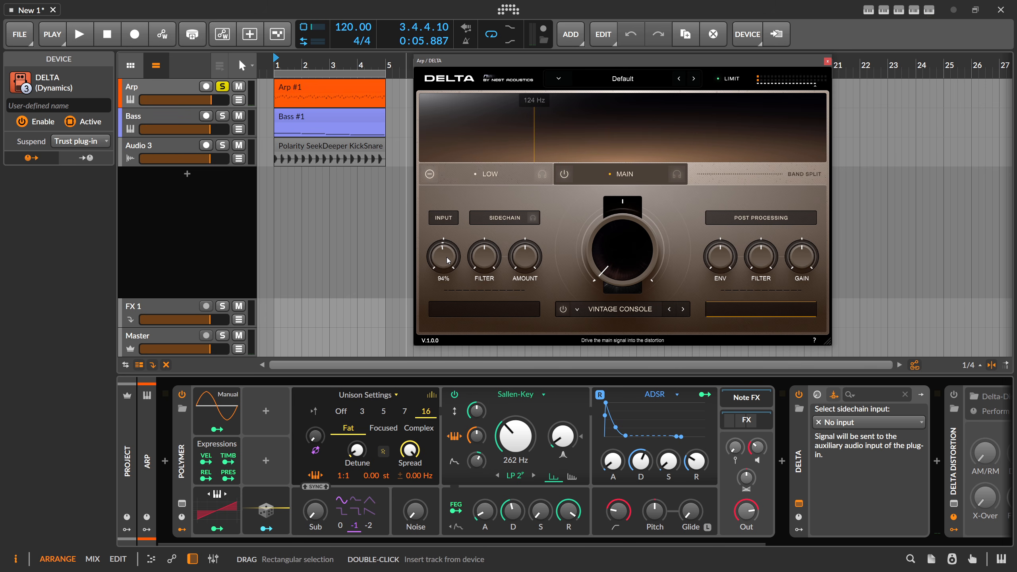
pyautogui.press('space')
pyautogui.moveTo(448, 261); pyautogui.dragTo(448, 245)
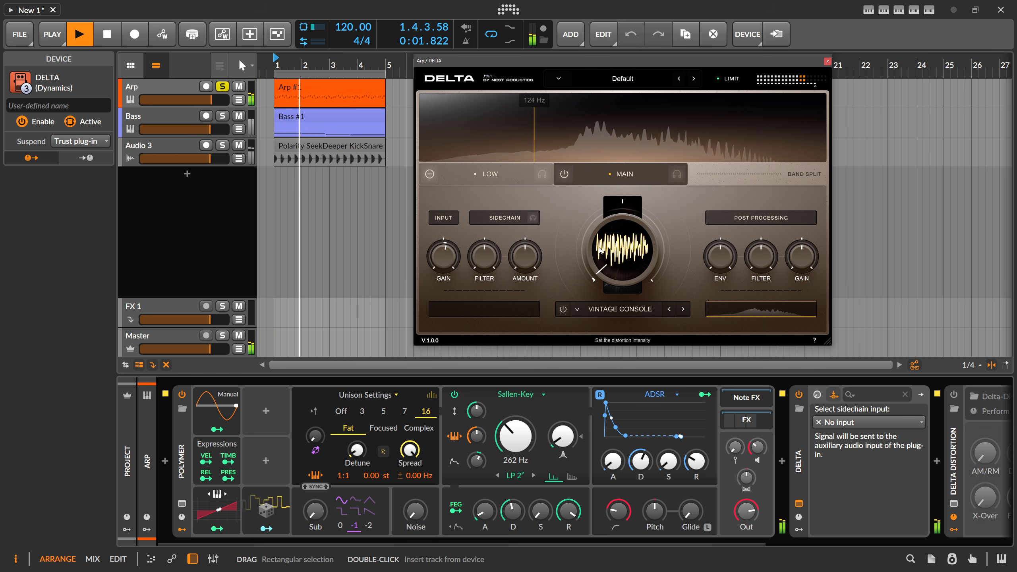
pyautogui.moveTo(618, 251); pyautogui.dragTo(617, 149)
pyautogui.moveTo(629, 256); pyautogui.dragTo(631, 108)
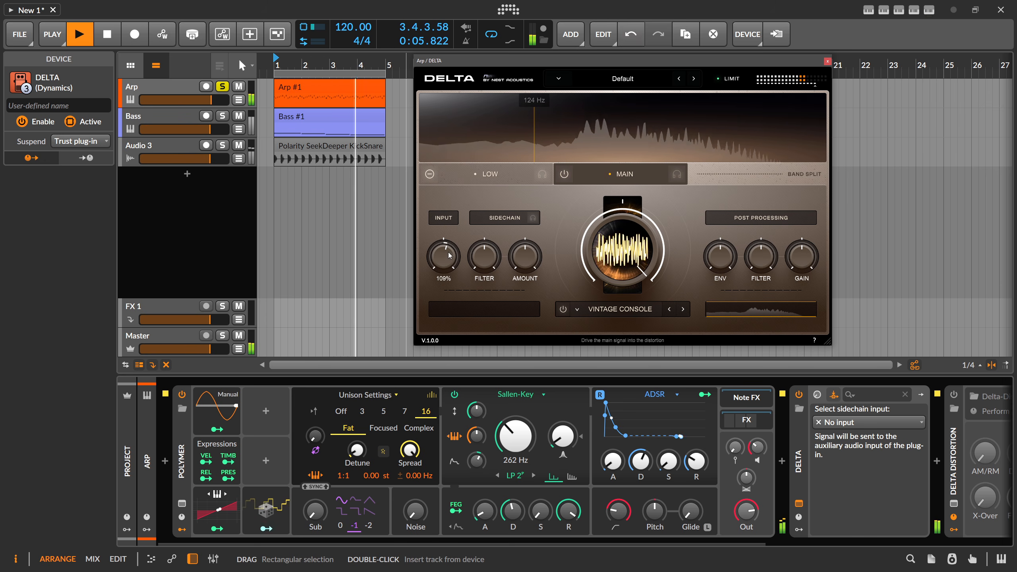
pyautogui.moveTo(453, 243); pyautogui.dragTo(450, 265)
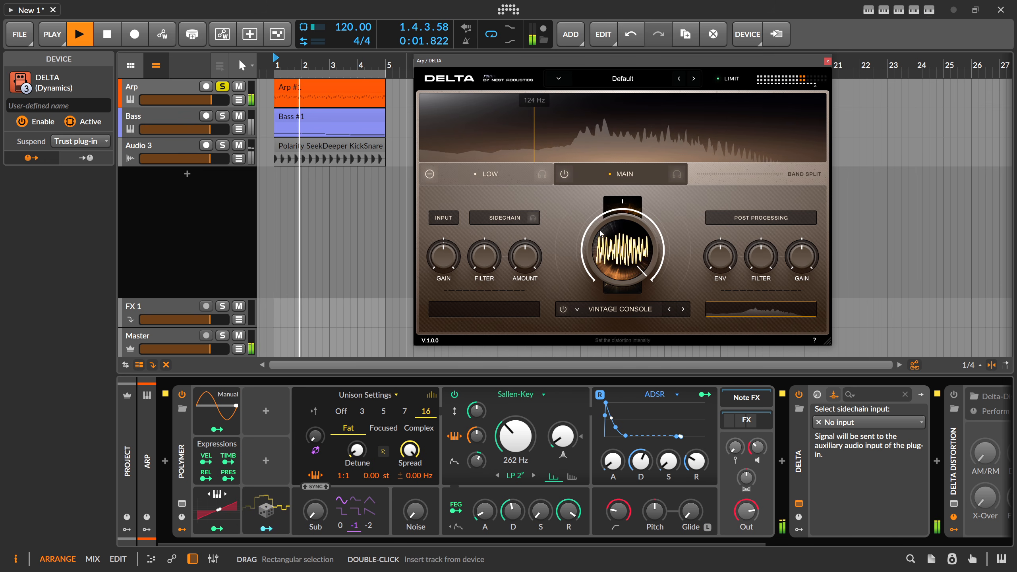
pyautogui.moveTo(617, 258); pyautogui.dragTo(629, 277)
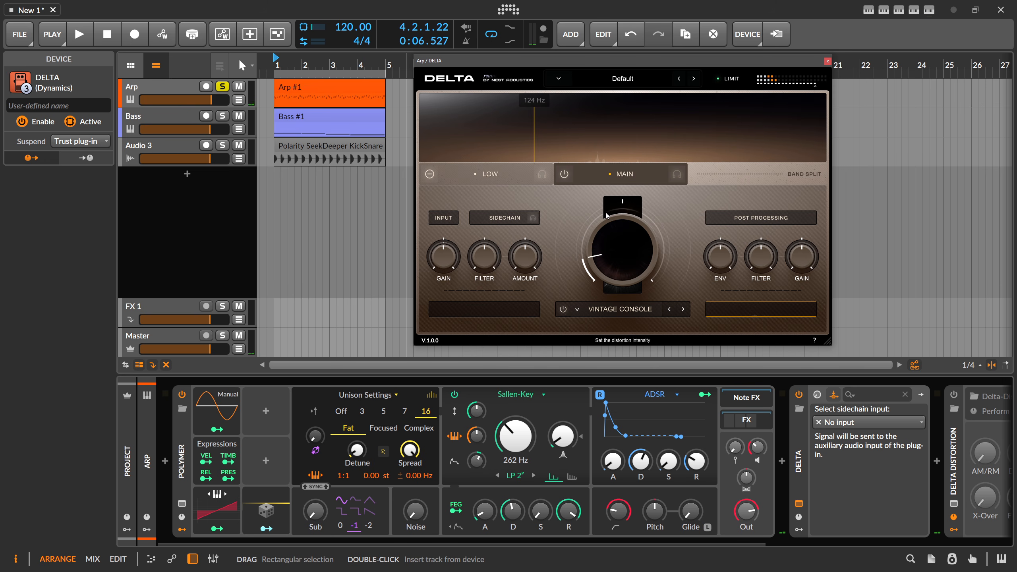
# Try the Warm Tape distortion algorithm, and set the main band to Overdrive Pedal
pyautogui.click(587, 308)
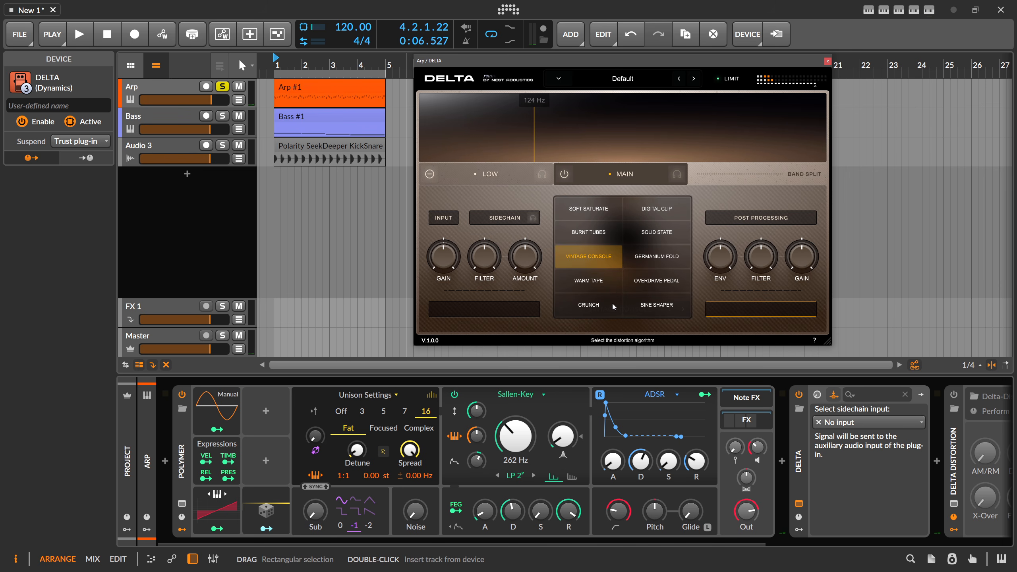
pyautogui.click(602, 285)
pyautogui.click(598, 310)
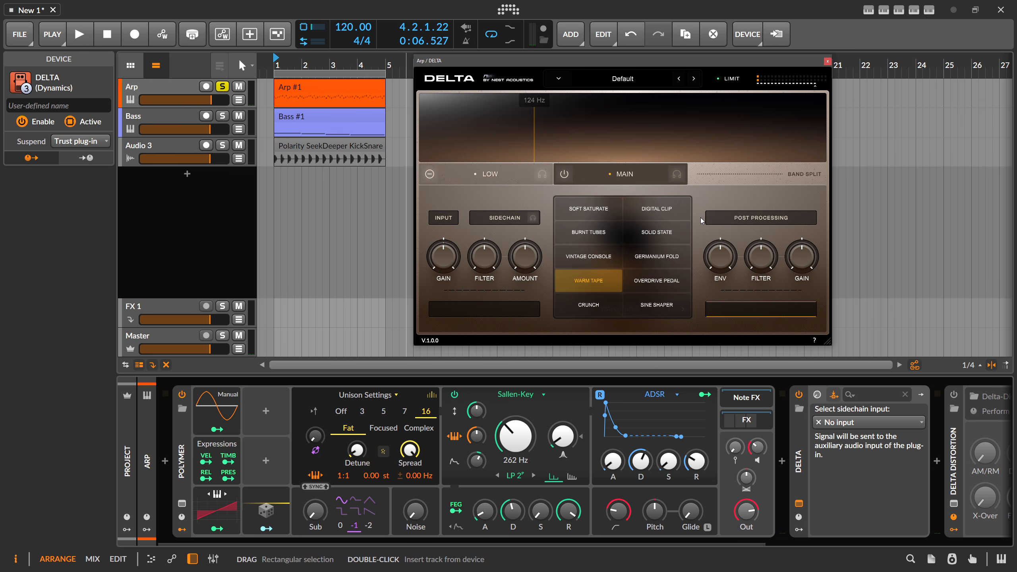
pyautogui.click(642, 276)
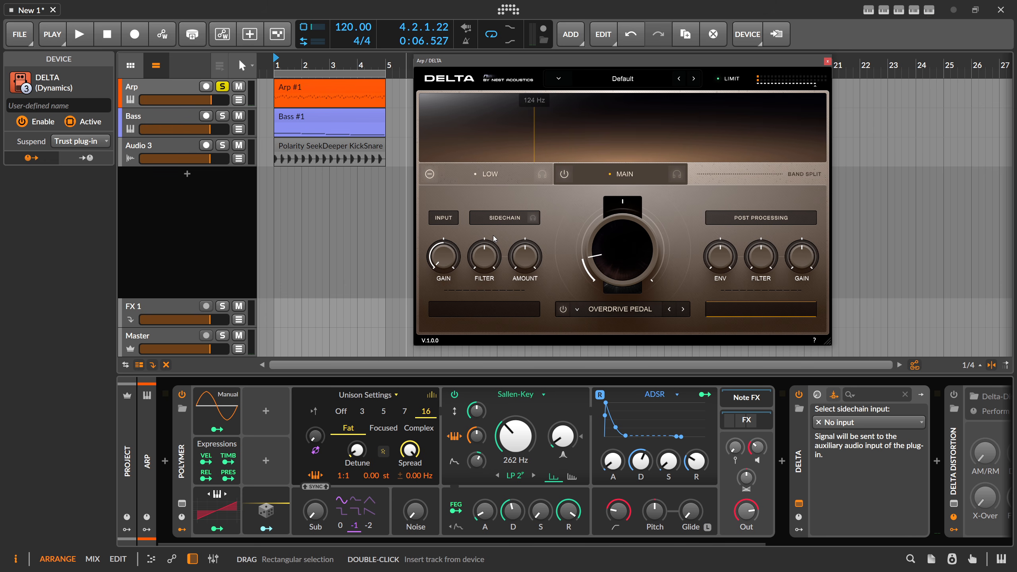
# Enable DELTA's low band and set the crossover frequency between the low and main bands to 188 Hz
pyautogui.click(505, 171)
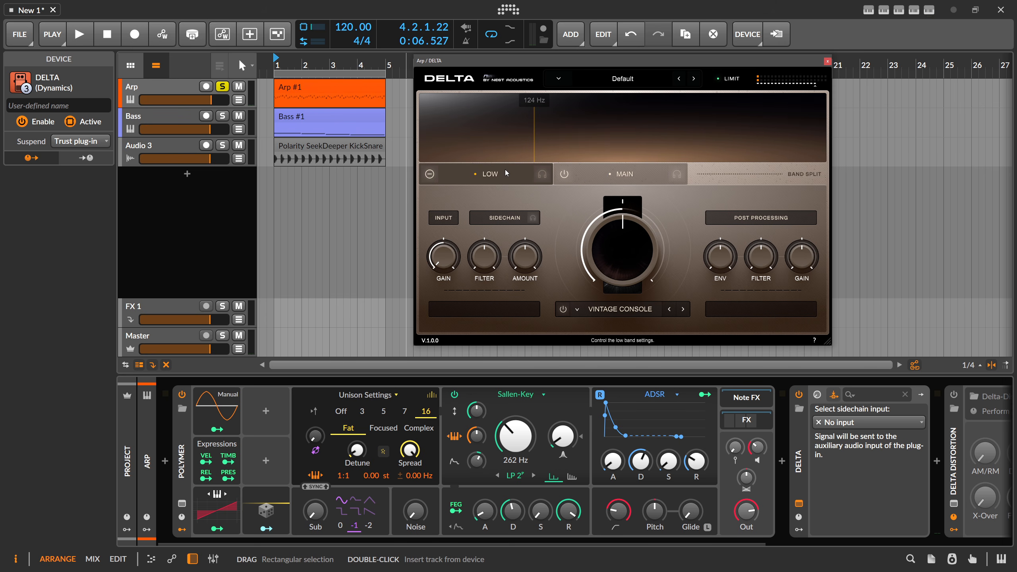
pyautogui.click(431, 175)
pyautogui.click(431, 175)
pyautogui.click(430, 174)
pyautogui.click(600, 174)
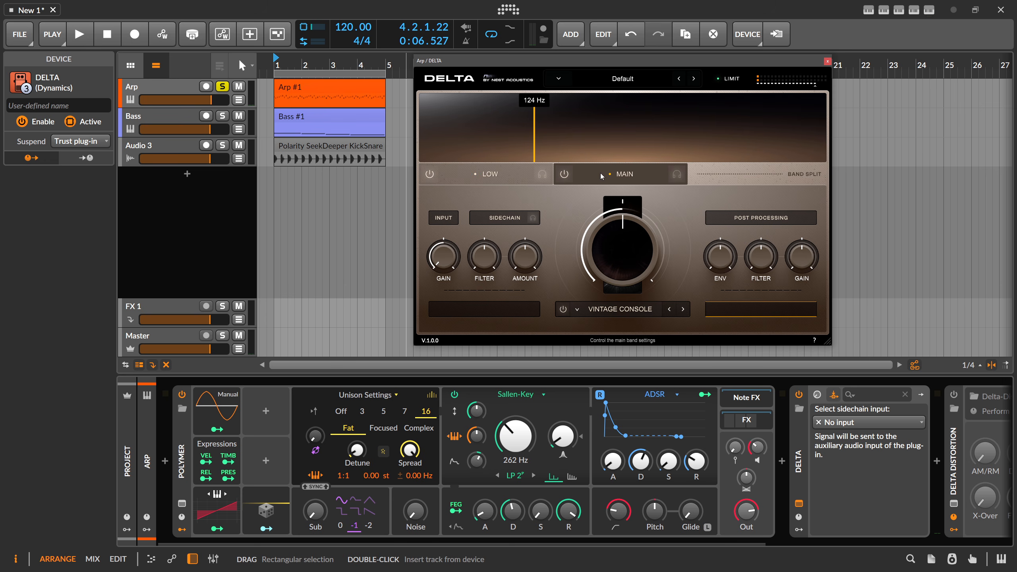
pyautogui.moveTo(540, 146); pyautogui.dragTo(557, 141)
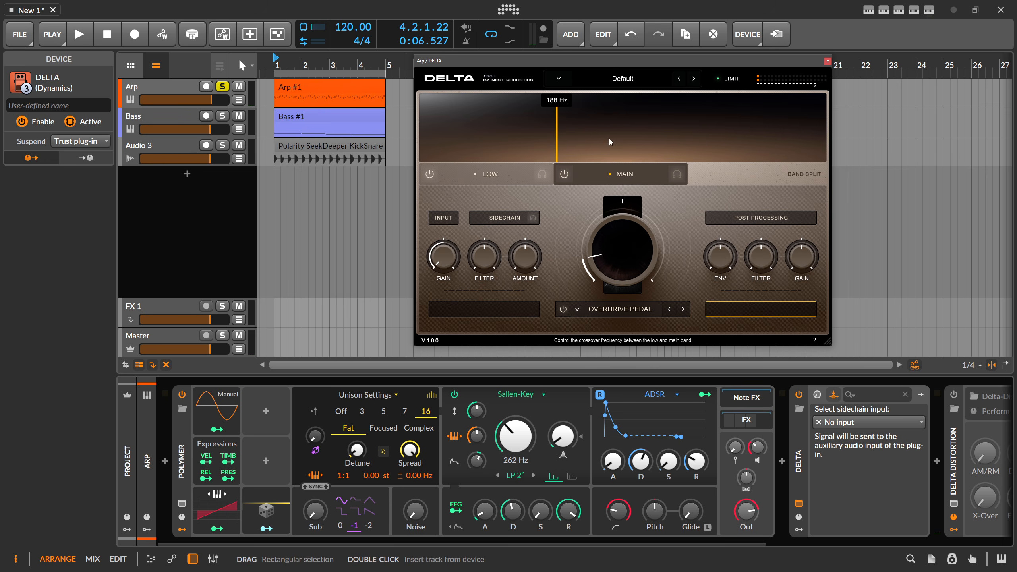
# Disable the low band again and slightly lower its distortion intensity
pyautogui.click(496, 174)
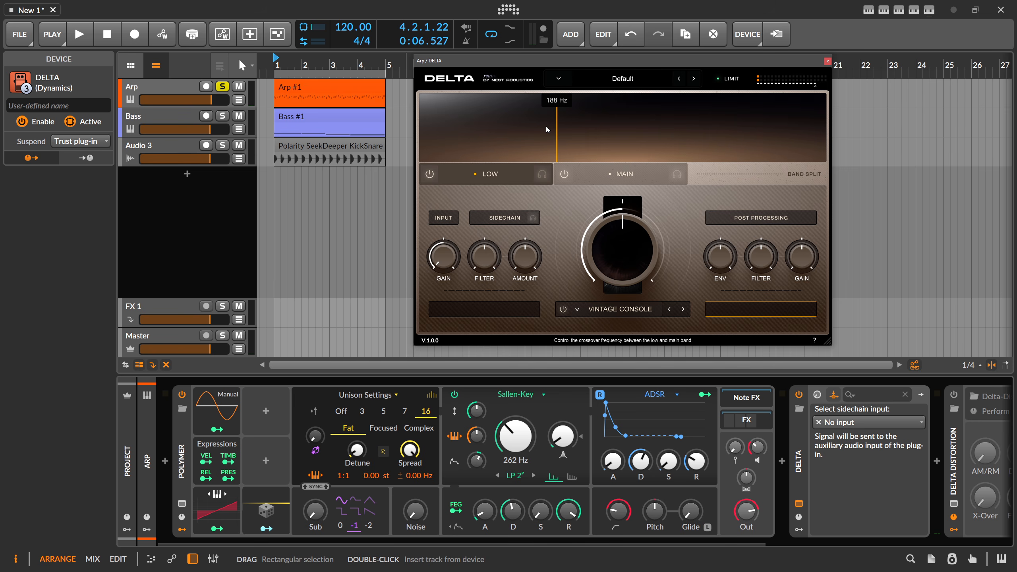
pyautogui.click(470, 173)
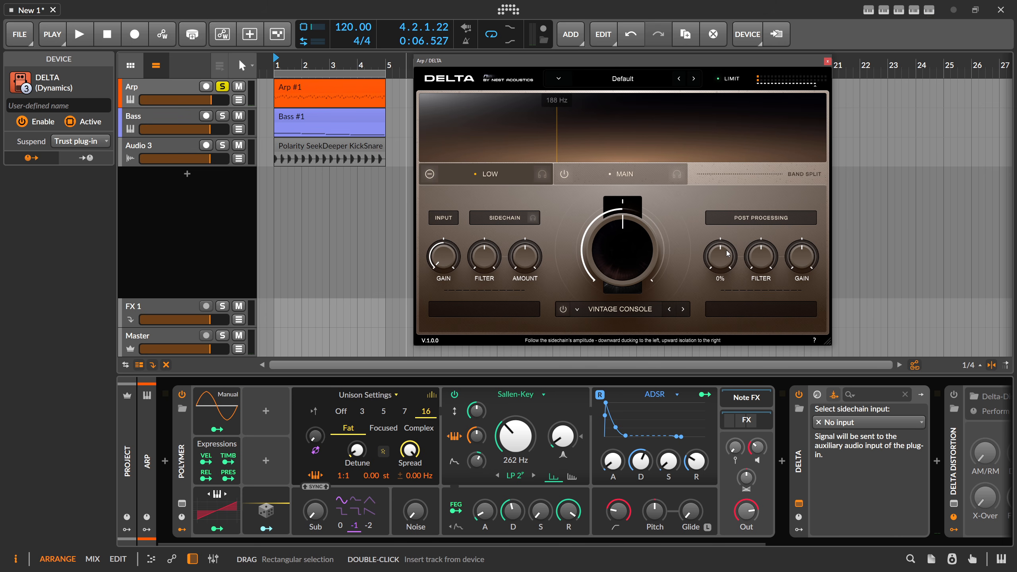
pyautogui.moveTo(720, 257)
pyautogui.moveTo(638, 235); pyautogui.dragTo(633, 280)
# Set DELTA's sidechain input to Bass (POST) and play the Arp track briefly
pyautogui.click(870, 422)
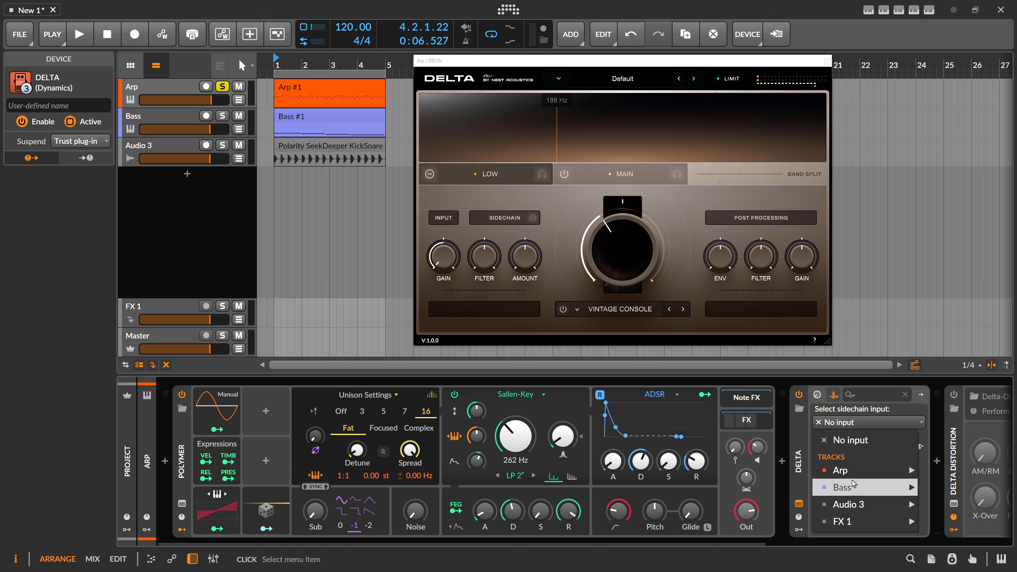
pyautogui.moveTo(852, 484)
pyautogui.click(791, 504)
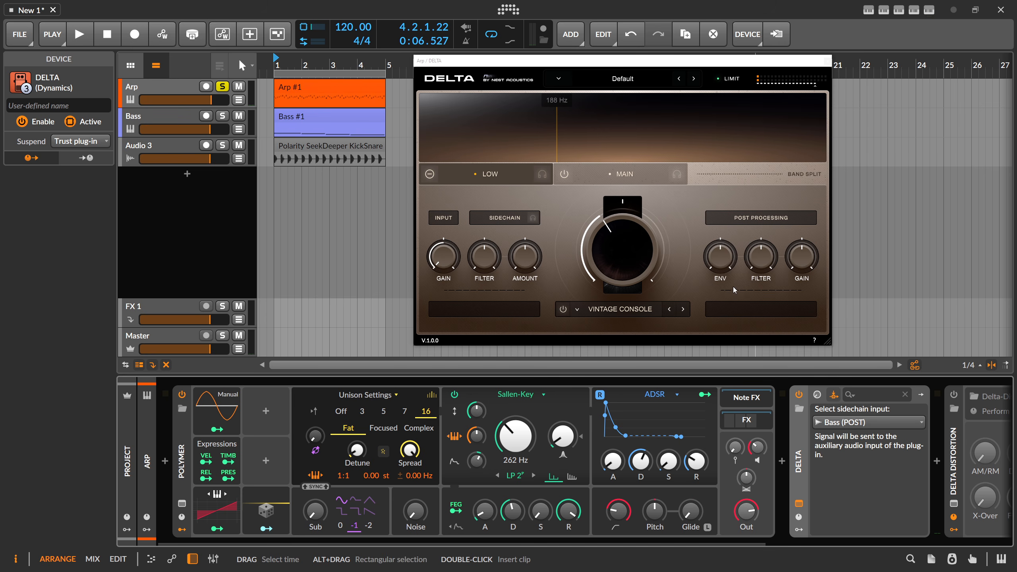
pyautogui.moveTo(724, 255)
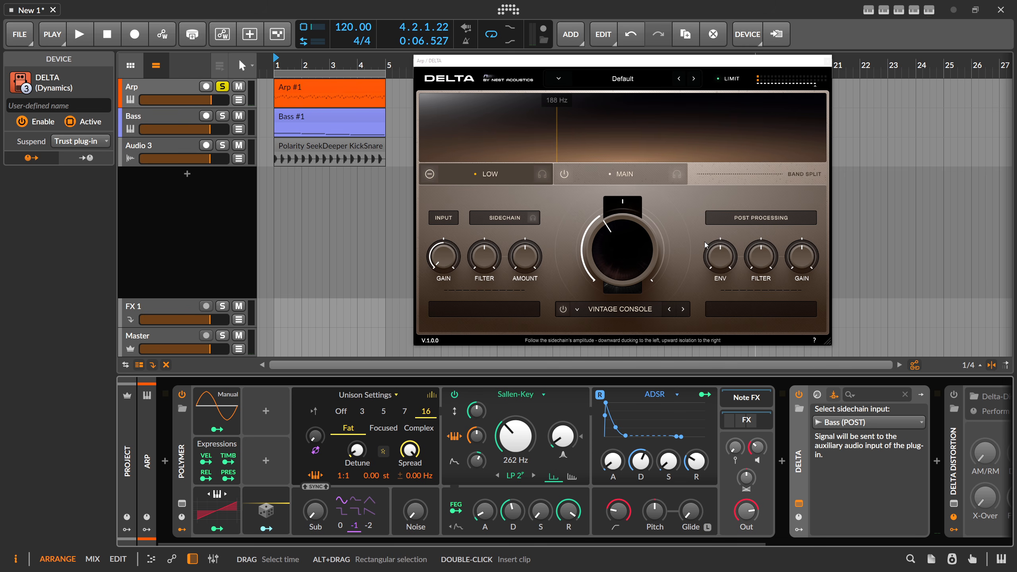
pyautogui.press('space')
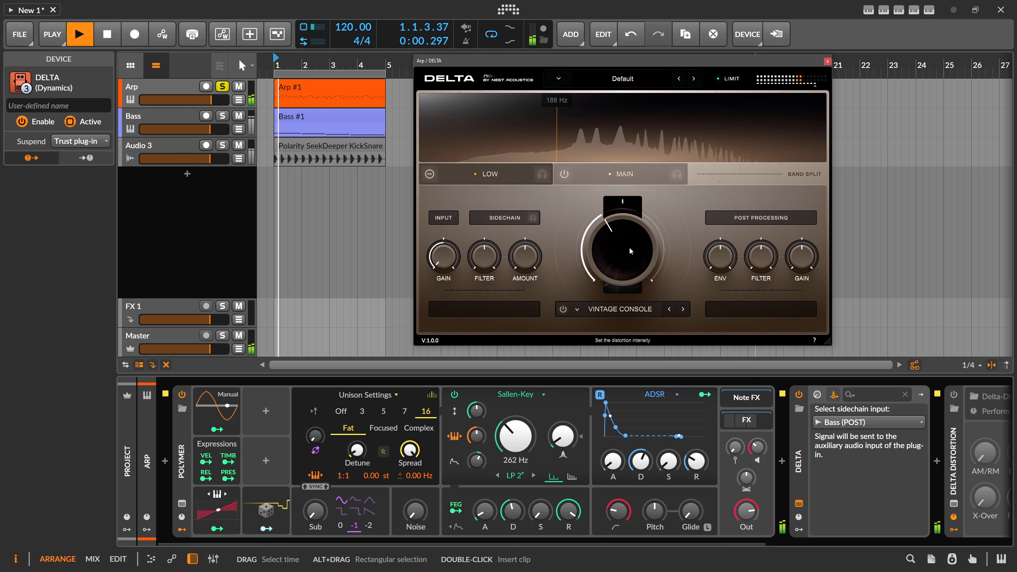
pyautogui.press('space')
# Raise the main band's distortion intensity and set its post-processing envelope amount to 100% during playback
pyautogui.click(610, 179)
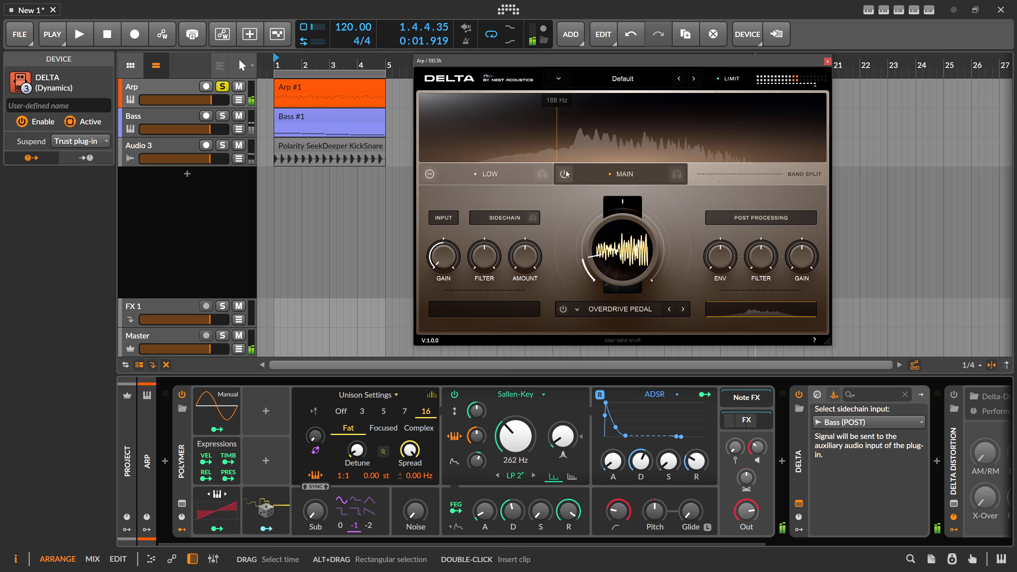
pyautogui.click(565, 175)
pyautogui.click(565, 175)
pyautogui.press('space')
pyautogui.moveTo(634, 219); pyautogui.dragTo(632, 200)
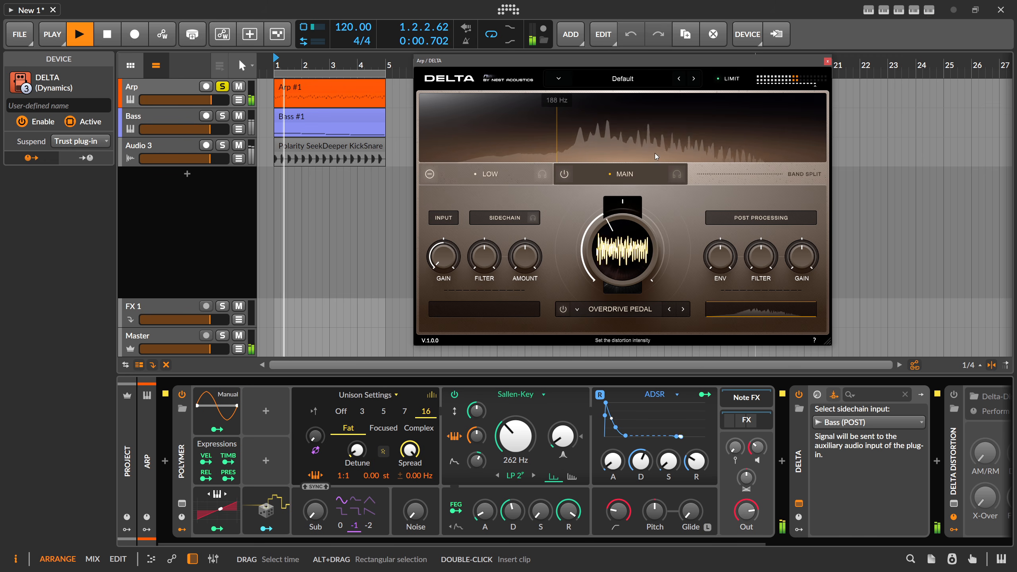
pyautogui.moveTo(719, 252); pyautogui.dragTo(744, 149)
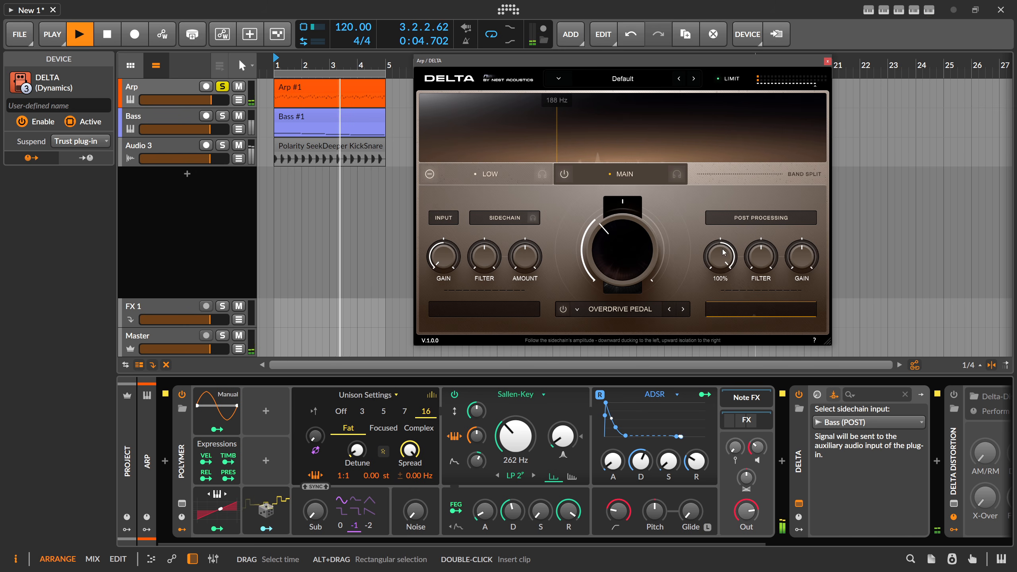
# Stop playback and switch DELTA's sidechain input to Bass (PRE)
pyautogui.press('space')
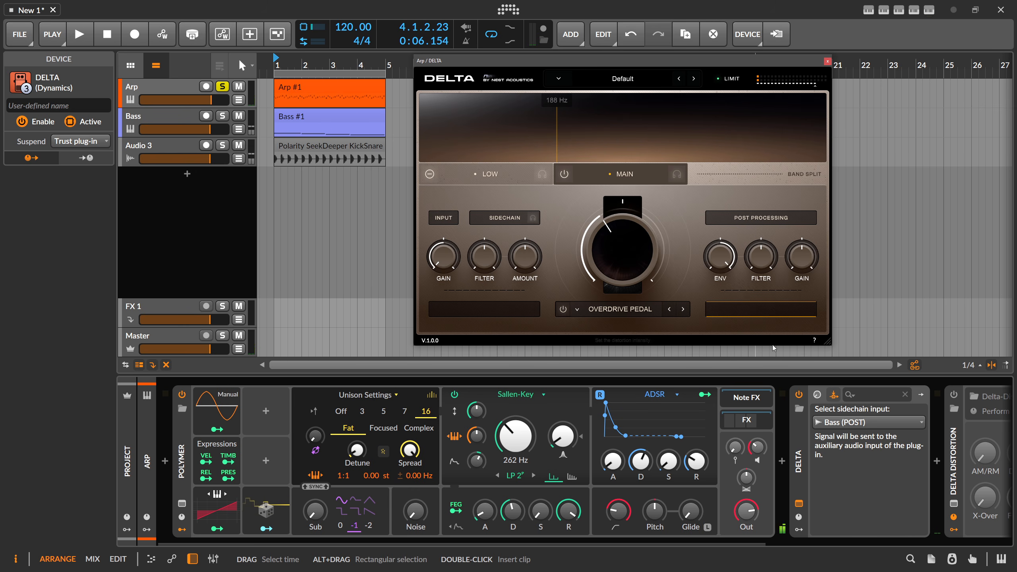
pyautogui.click(841, 425)
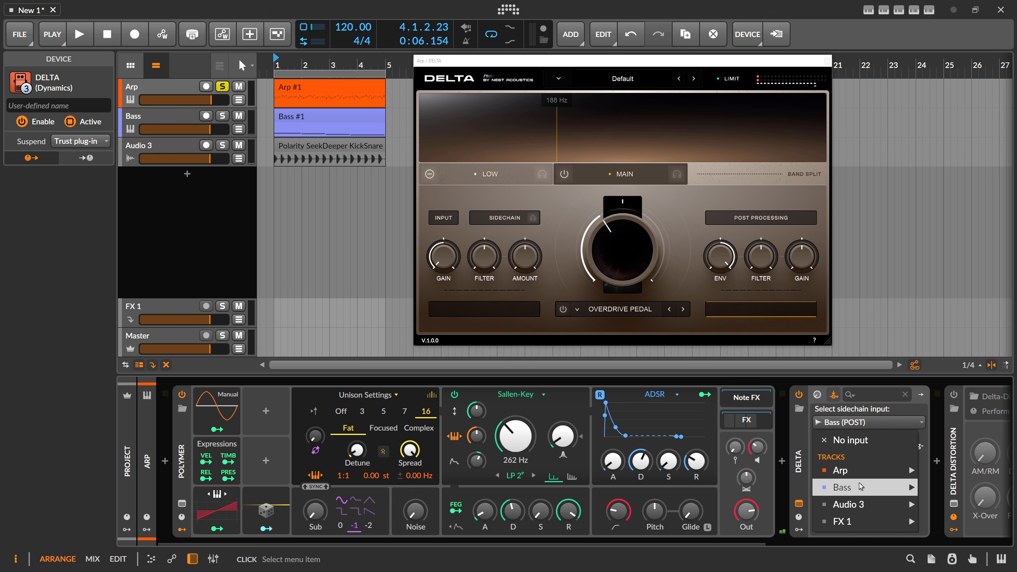
pyautogui.moveTo(858, 487)
pyautogui.click(725, 484)
# Set the main band's post-processing envelope amount to -100% and play the Arp track twice to hear the ducking
pyautogui.press('space')
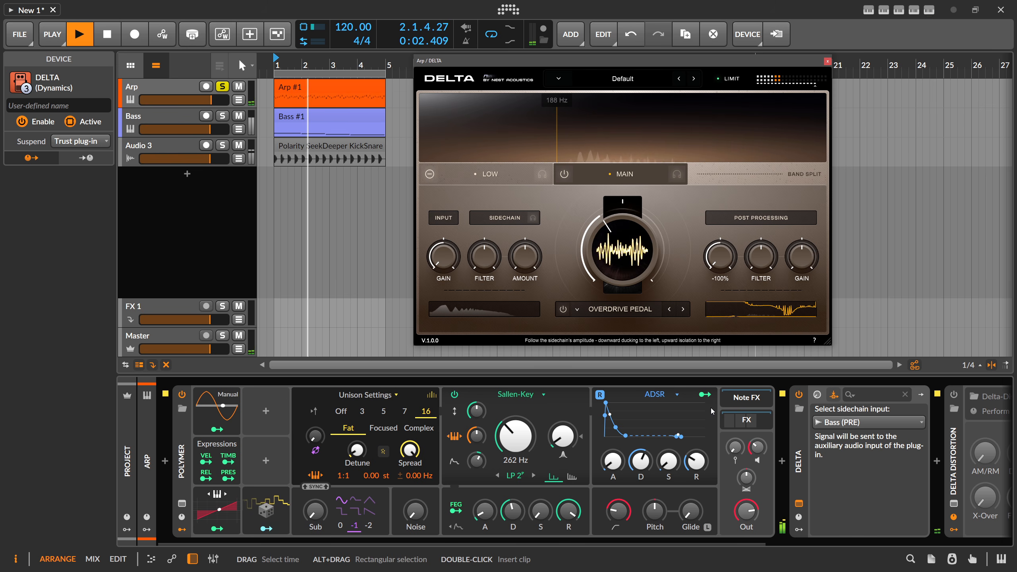
pyautogui.press('space')
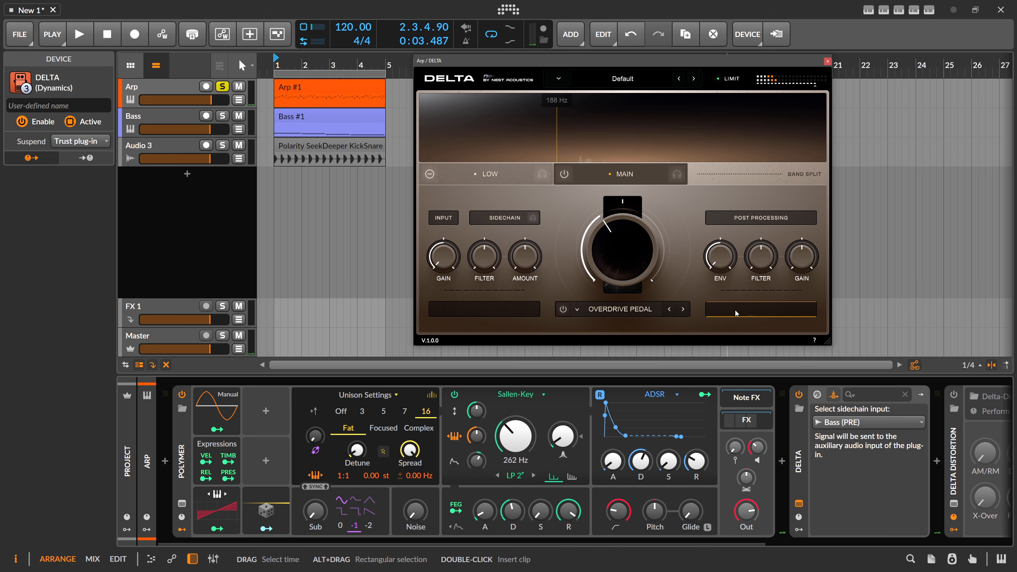
pyautogui.press('space')
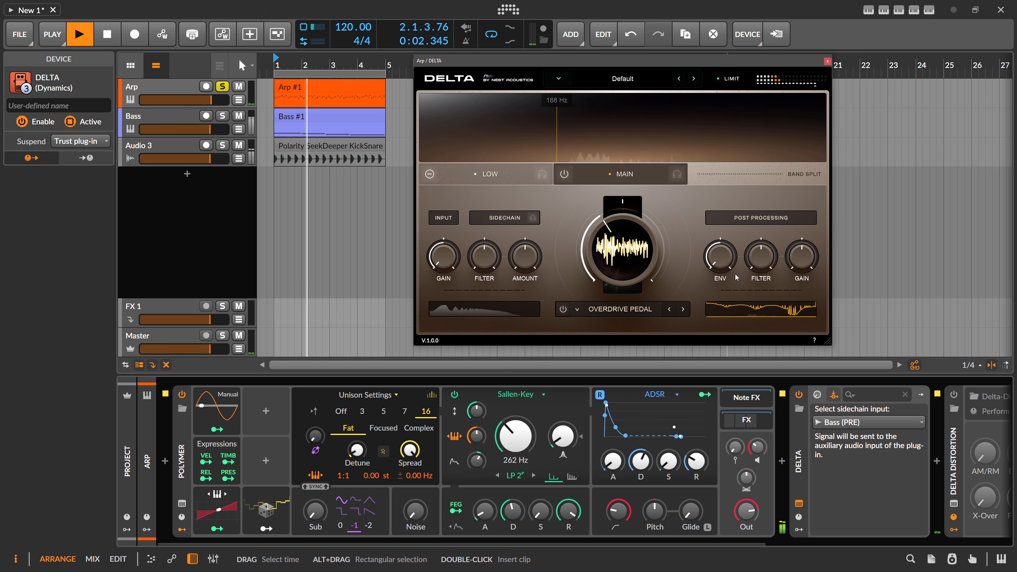
pyautogui.press('space')
# Audition the main band with the envelope amount at 0%, set the amount to 100% during playback, and stop playback
pyautogui.moveTo(725, 252)
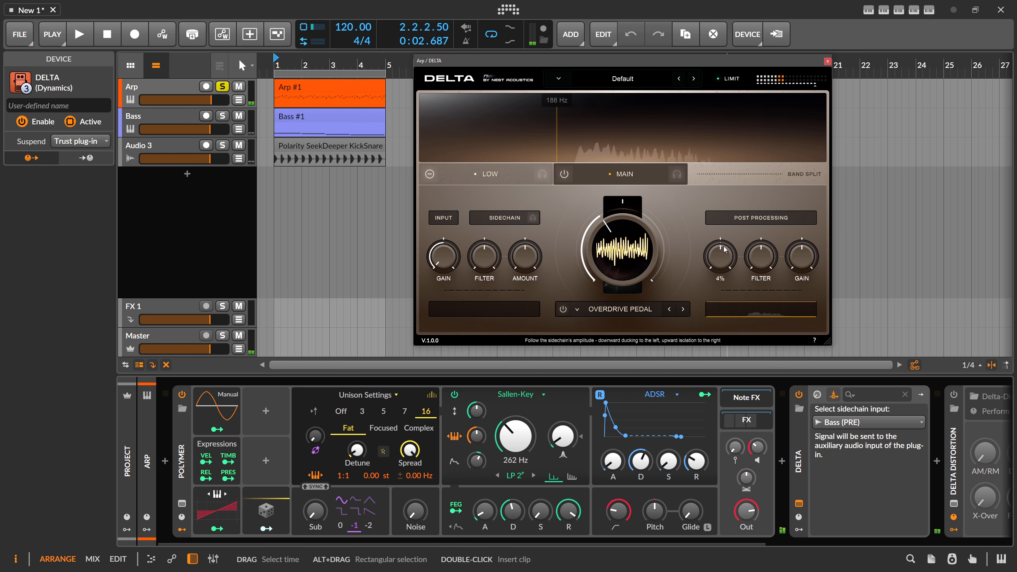
pyautogui.press('space')
pyautogui.press('space')
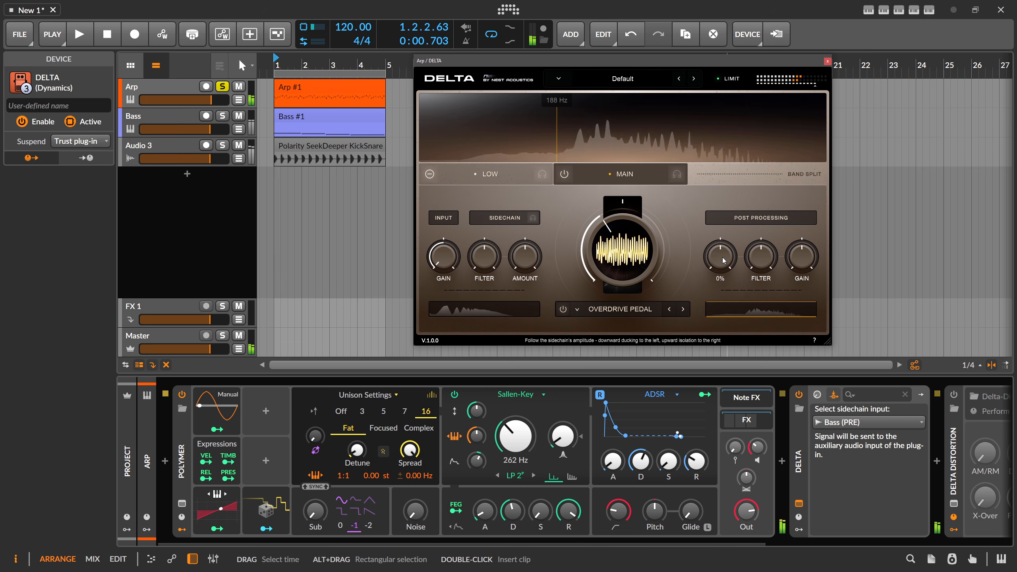
pyautogui.moveTo(725, 253); pyautogui.dragTo(726, 217)
pyautogui.press('space')
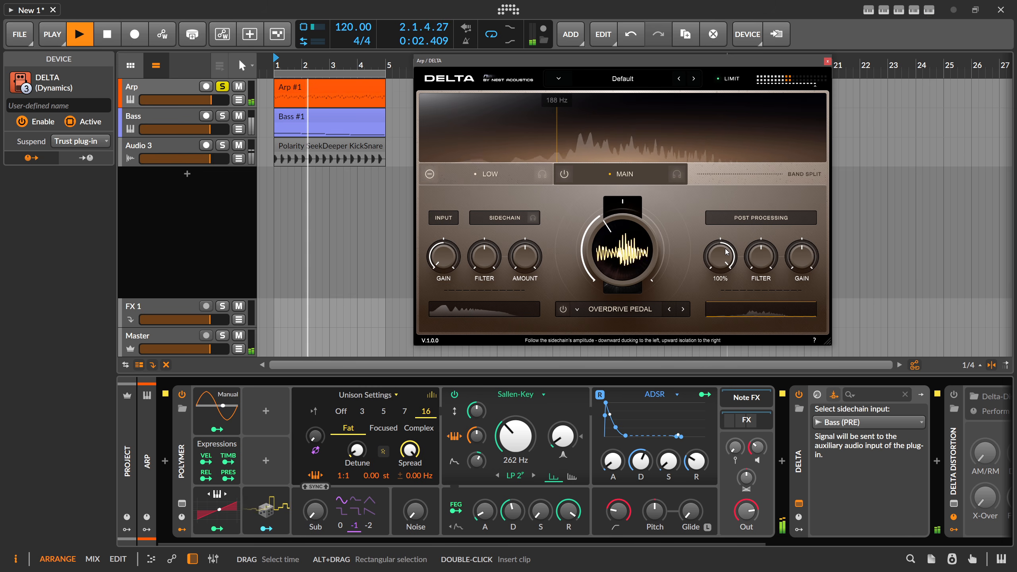
pyautogui.press('space')
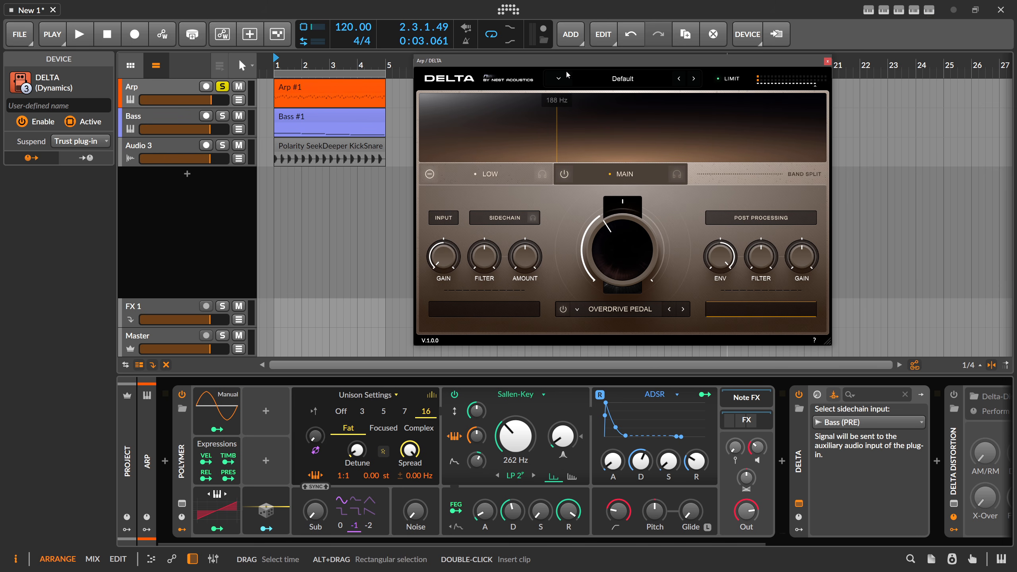
# Remove the DELTA plug-in from the Arp track's device chain and enable the Delta Distortion device
pyautogui.moveTo(561, 63); pyautogui.dragTo(567, 76)
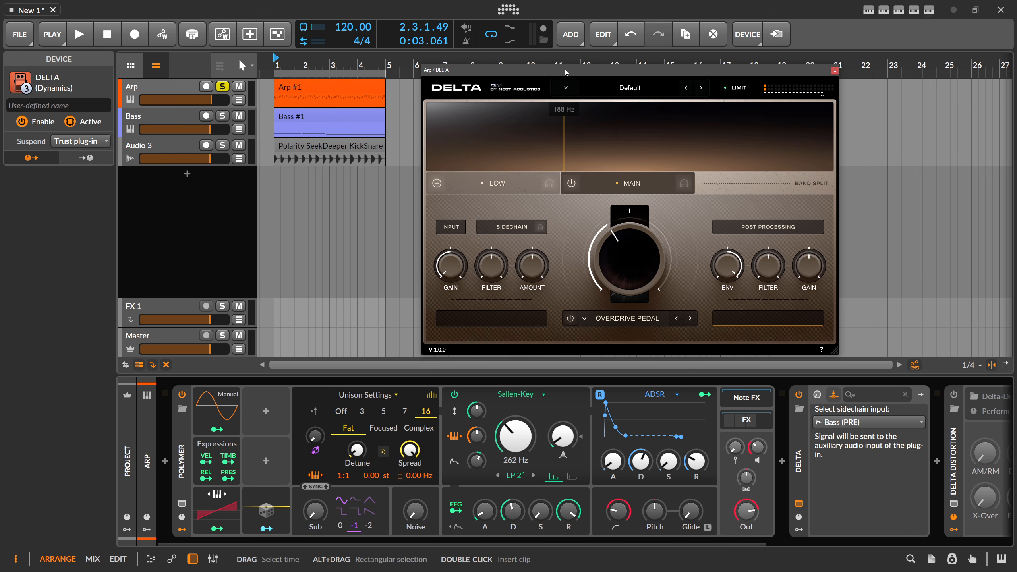
pyautogui.click(834, 71)
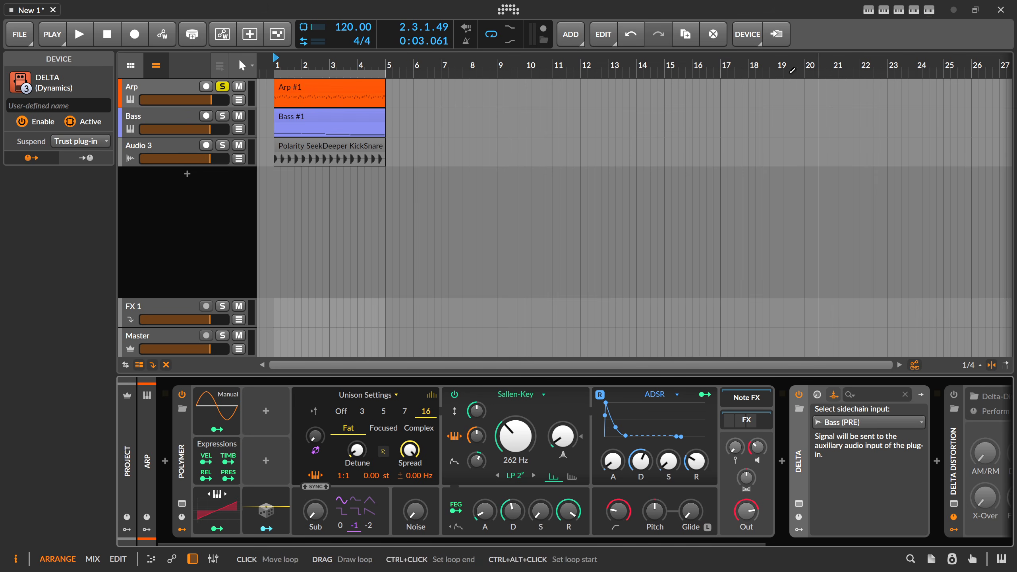
pyautogui.click(799, 467)
pyautogui.click(799, 394)
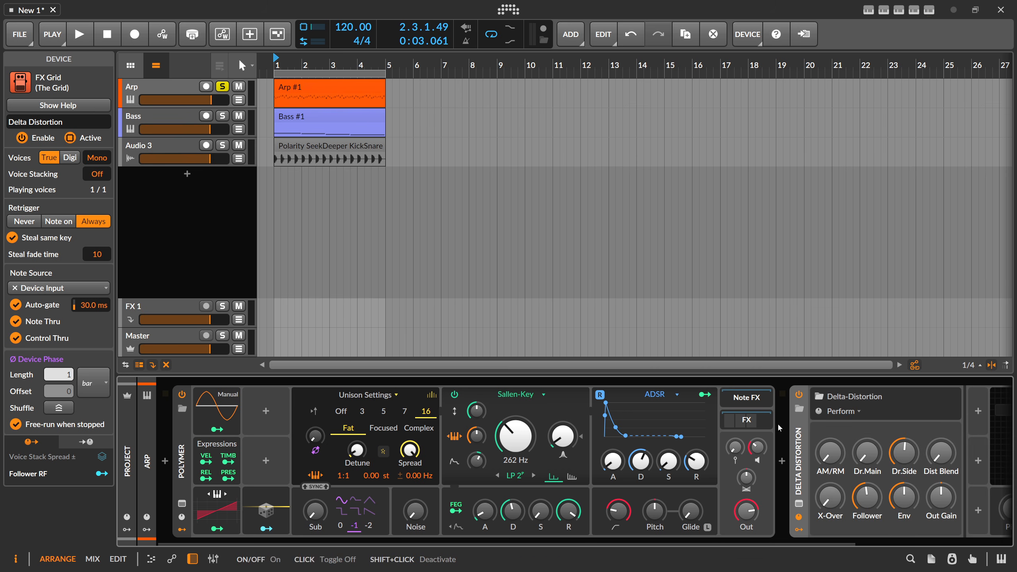
# Open the Delta Distortion patch in the Grid editor and hide the device panel to enlarge the patch area
pyautogui.moveTo(576, 544); pyautogui.dragTo(776, 546)
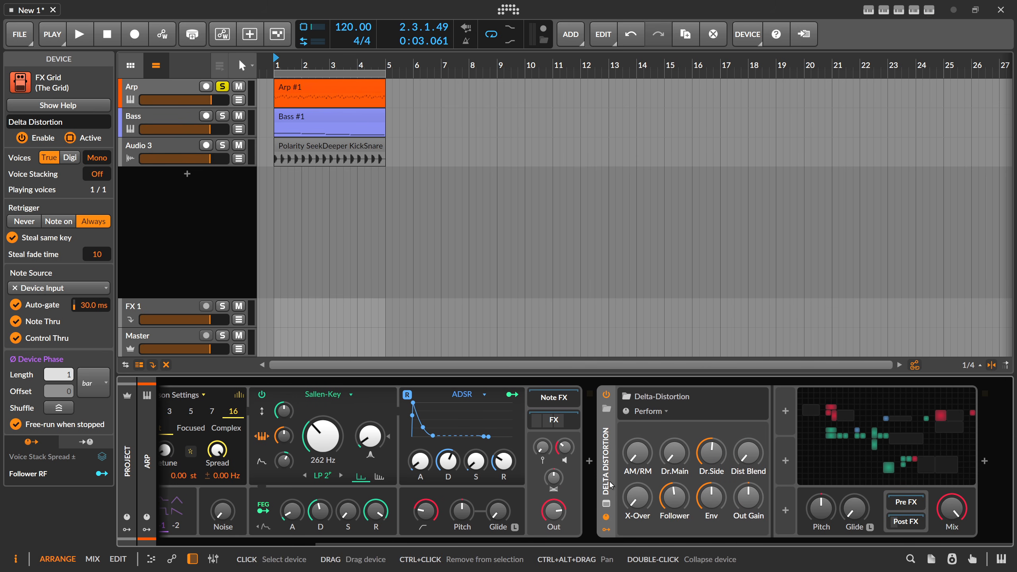
pyautogui.click(607, 504)
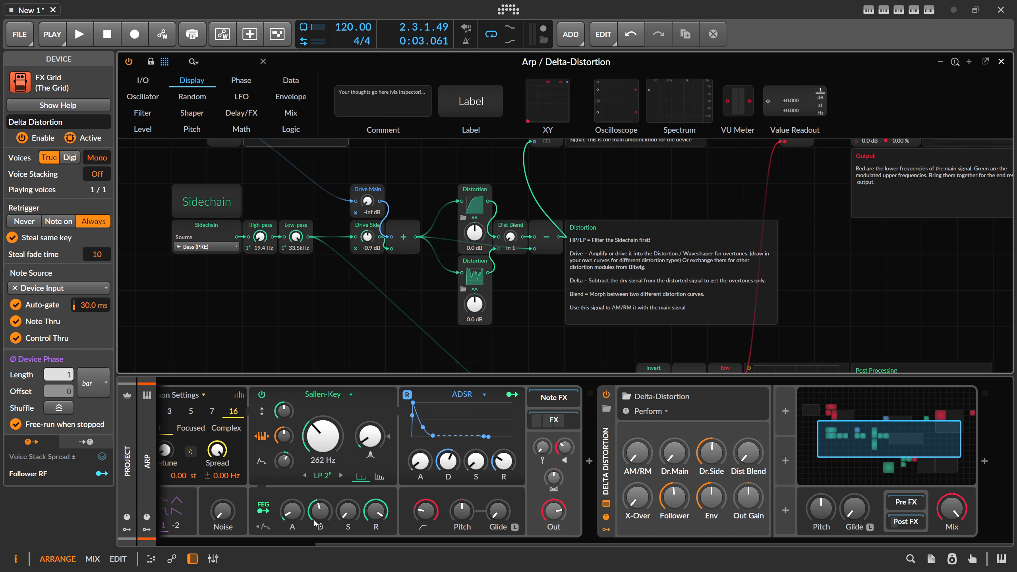
pyautogui.scroll(-3, 530, 246)
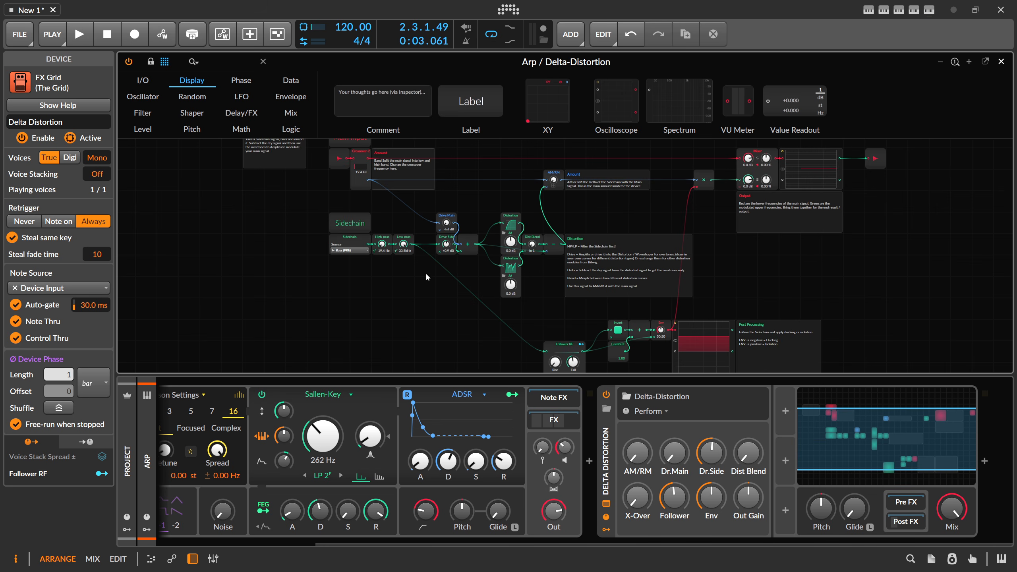
pyautogui.scroll(-2, 426, 272)
pyautogui.click(196, 558)
pyautogui.scroll(2, 320, 387)
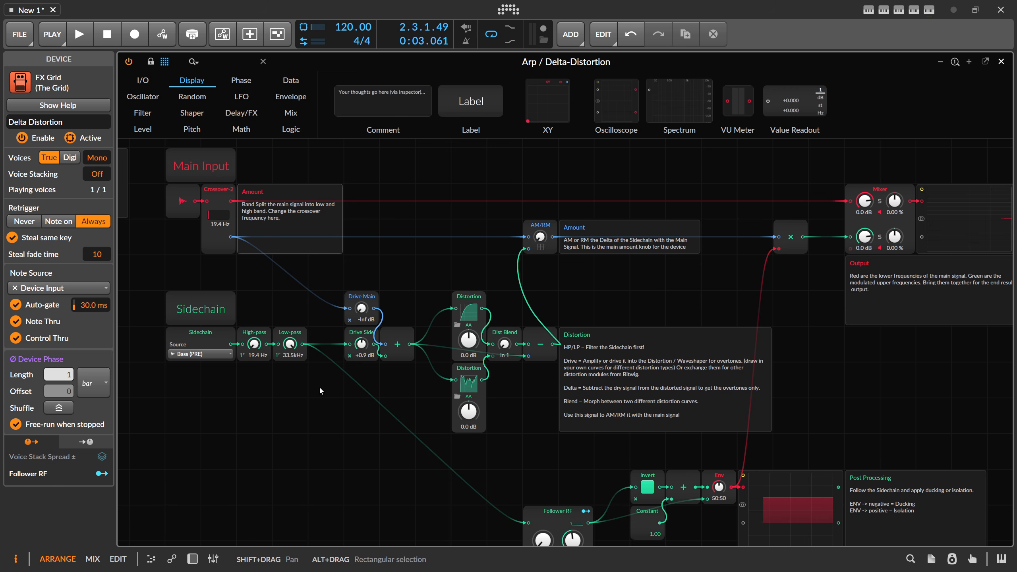
pyautogui.moveTo(441, 297); pyautogui.dragTo(475, 249)
pyautogui.scroll(-2, 542, 279)
pyautogui.scroll(1, 484, 241)
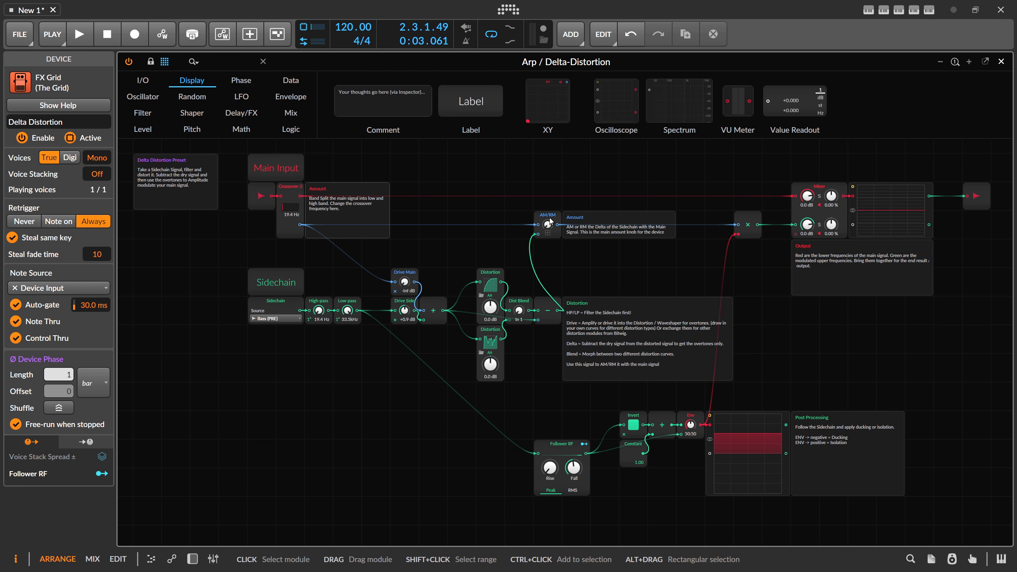
# Examine the patch's AM/RM amount module, the Sidechain input module and the Drive Side gain module
pyautogui.moveTo(549, 222); pyautogui.dragTo(549, 227)
pyautogui.moveTo(547, 224)
pyautogui.mouseDown()
pyautogui.moveTo(548, 247)
pyautogui.moveTo(550, 224)
pyautogui.mouseUp()
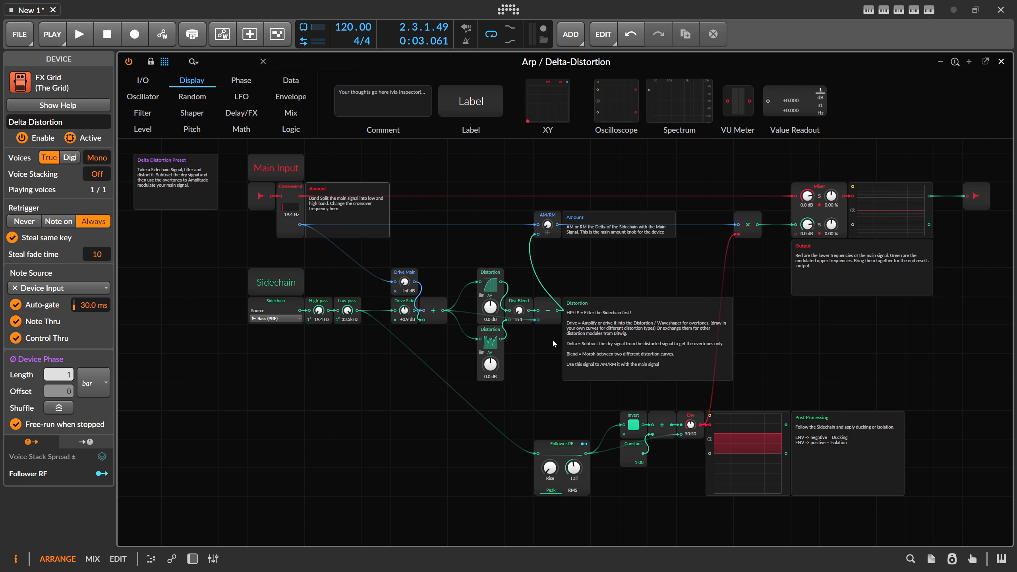
pyautogui.click(275, 304)
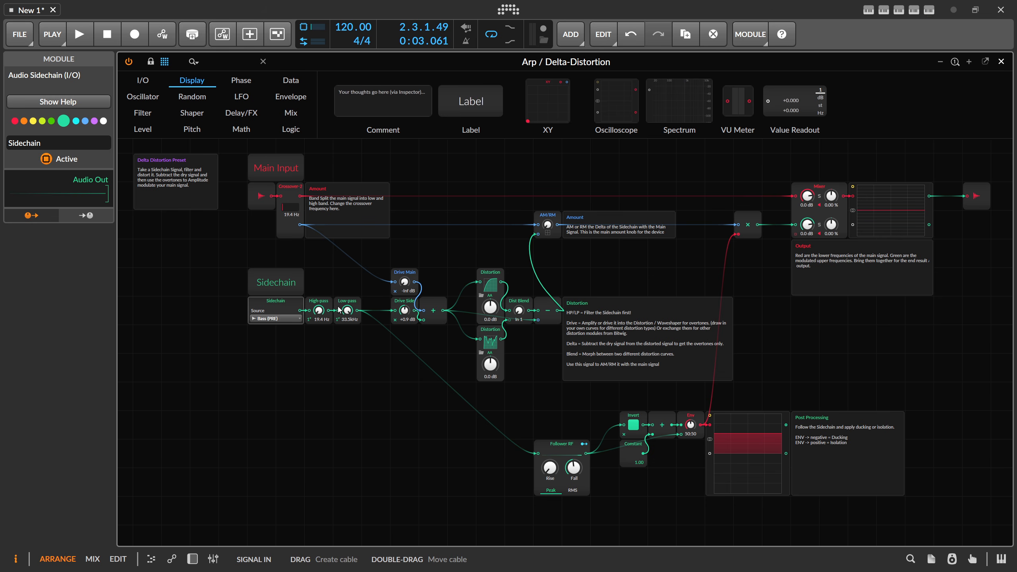
pyautogui.click(407, 306)
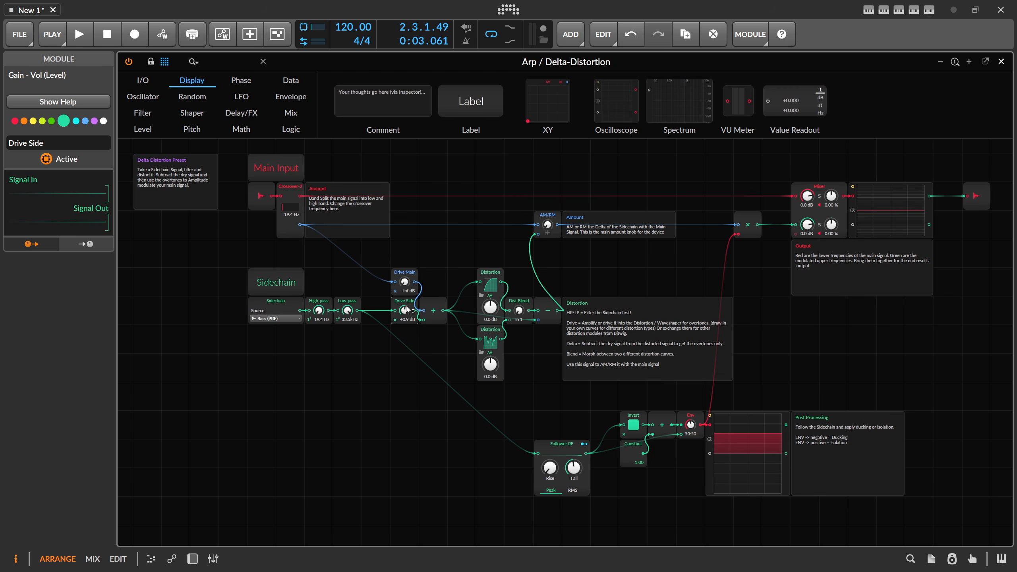
# Inspect the upper Distortion module's transfer curve in the curve editor and close the editor
pyautogui.click(493, 282)
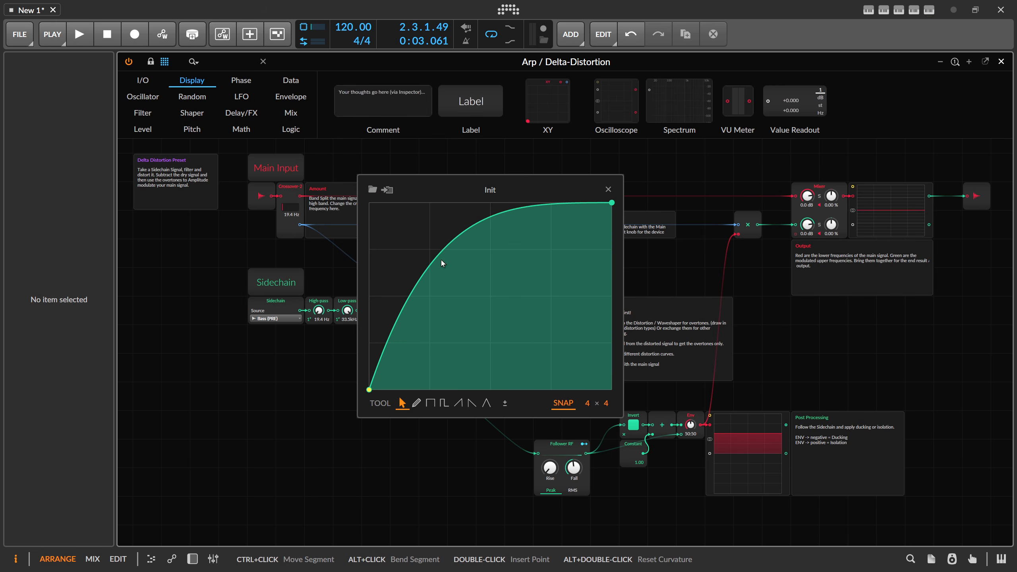
pyautogui.moveTo(441, 256)
pyautogui.mouseDown()
pyautogui.moveTo(441, 369)
pyautogui.moveTo(441, 253)
pyautogui.mouseUp()
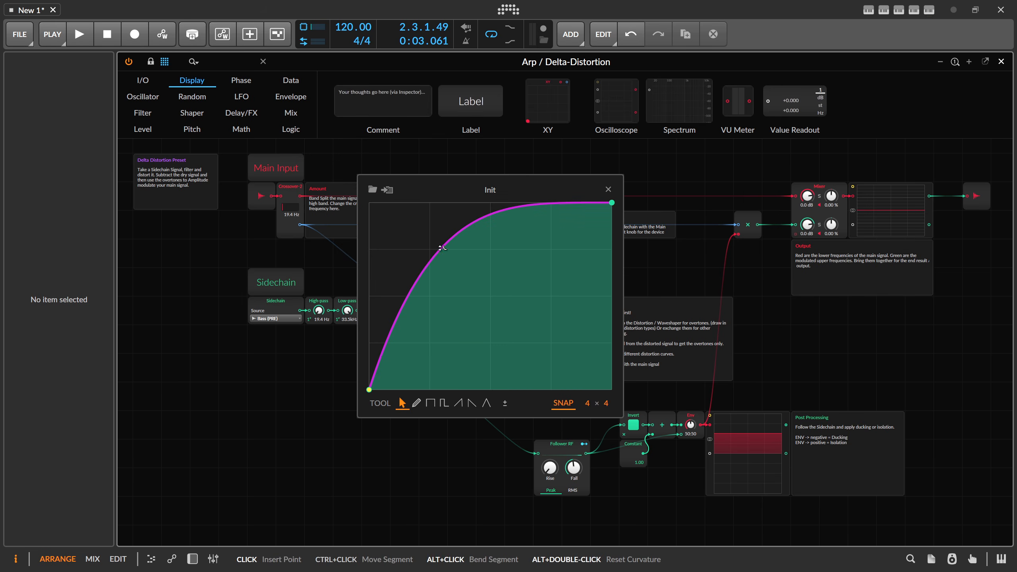
pyautogui.click(608, 190)
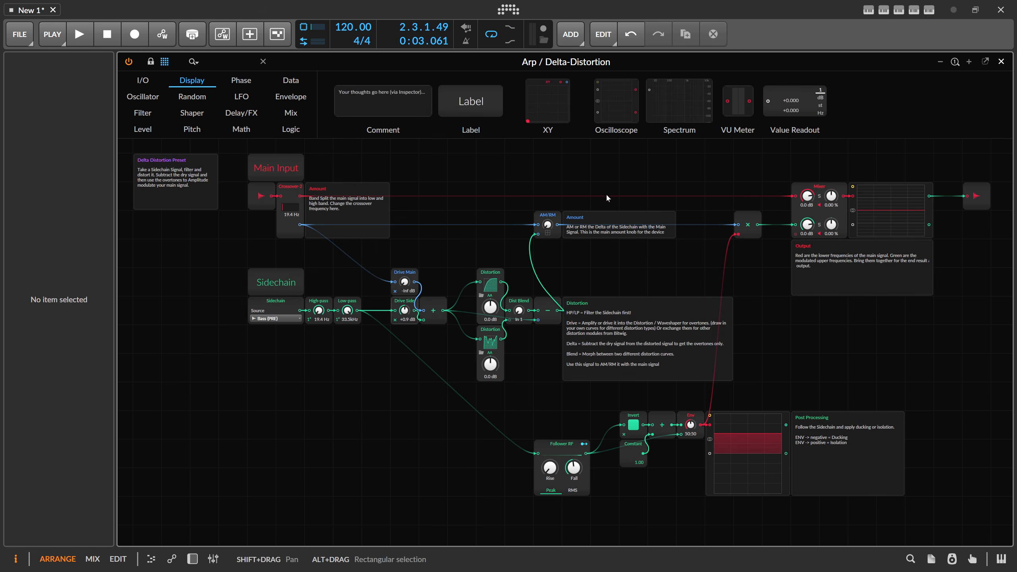
pyautogui.click(488, 287)
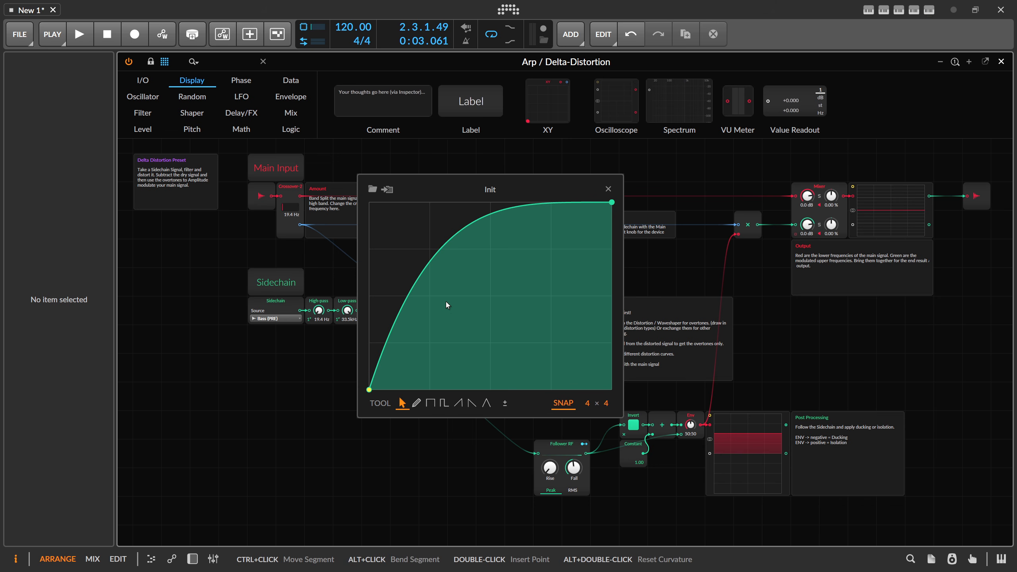
pyautogui.click(608, 189)
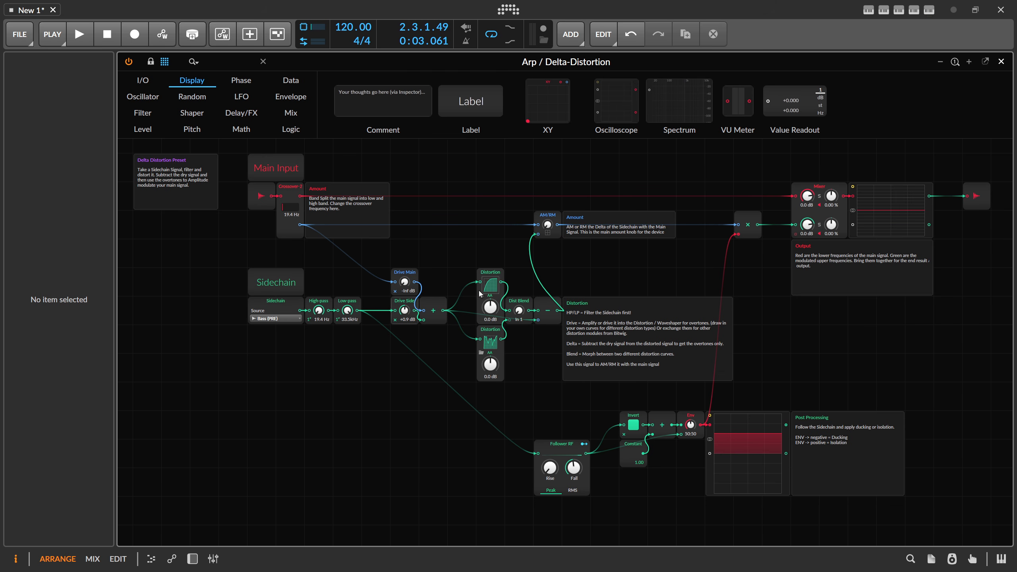
# Examine the two Distortion shapers, the Subtract module that derives the overtones, and the Follower RF envelope module
pyautogui.click(492, 312)
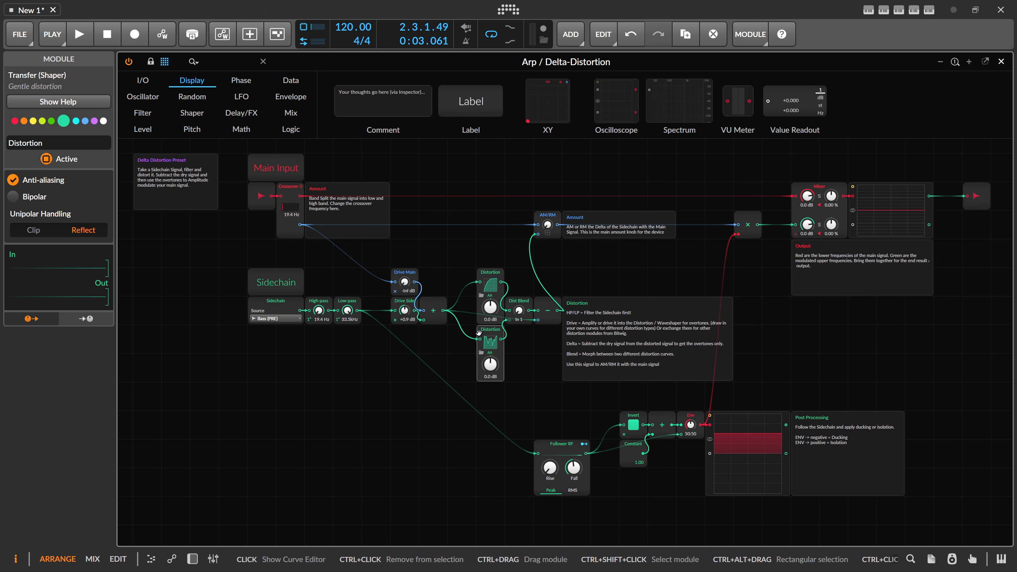
pyautogui.moveTo(467, 255); pyautogui.dragTo(514, 373)
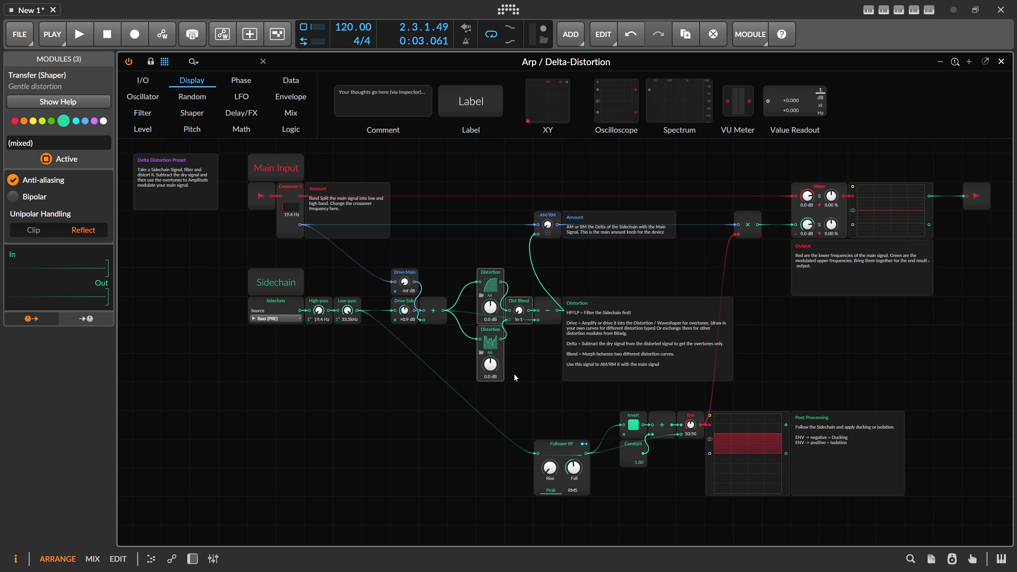
pyautogui.click(545, 311)
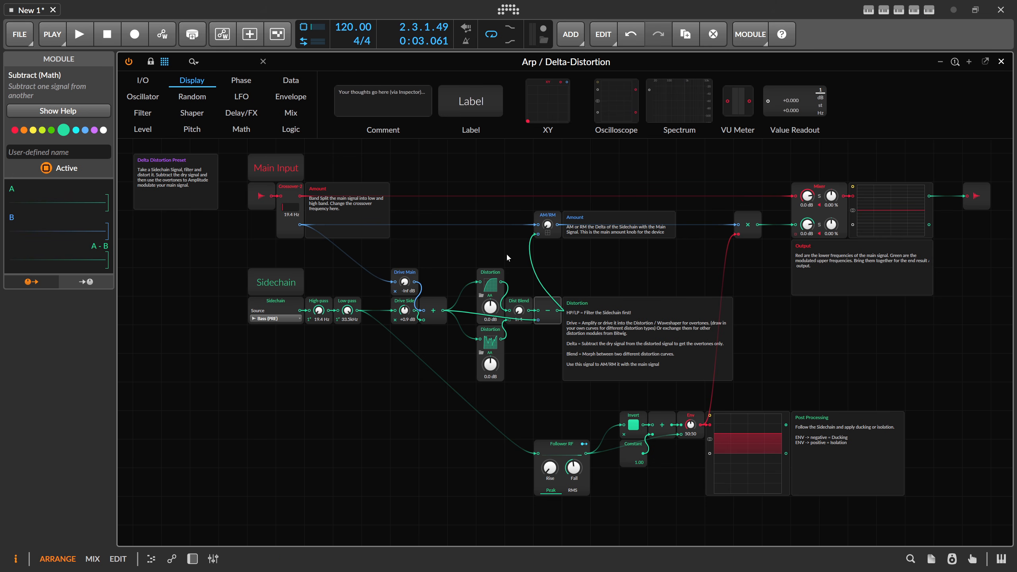
pyautogui.click(559, 450)
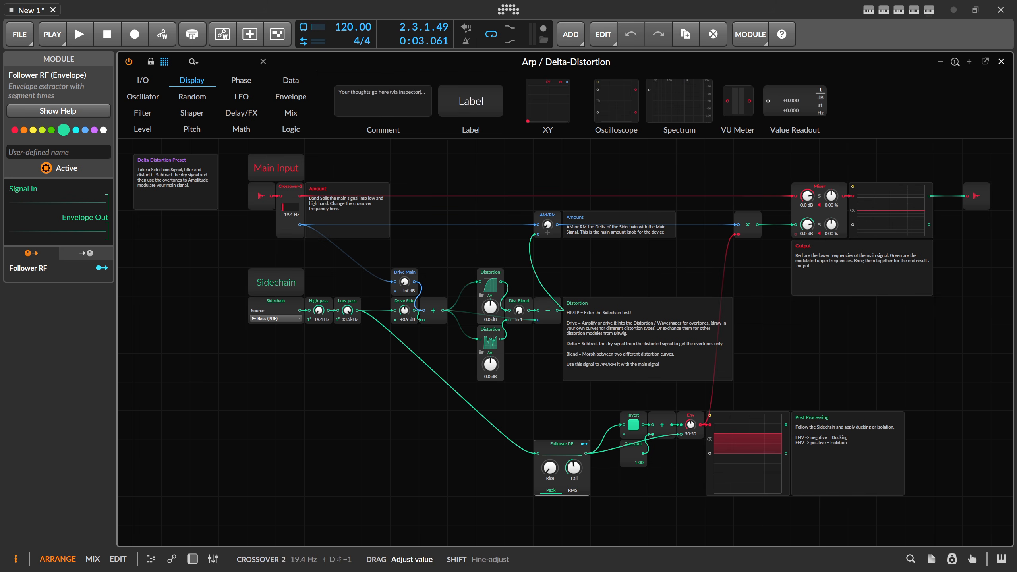
# Try a 433 Hz crossover frequency for the main input's band split, then restore 19.4 Hz
pyautogui.moveTo(286, 214); pyautogui.dragTo(297, 191)
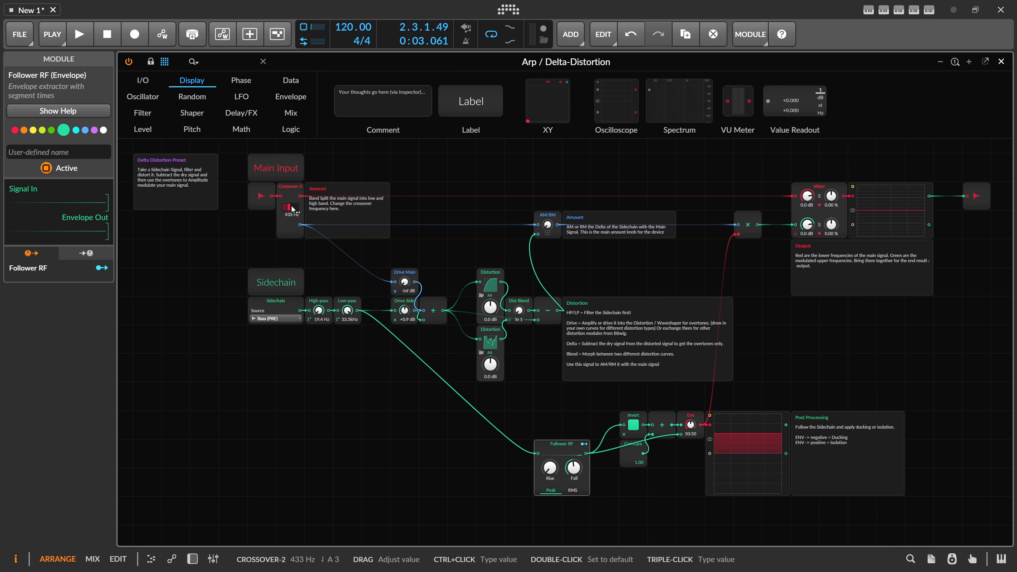
pyautogui.hotkey('ctrl', 'z')
pyautogui.moveTo(298, 204); pyautogui.dragTo(297, 227)
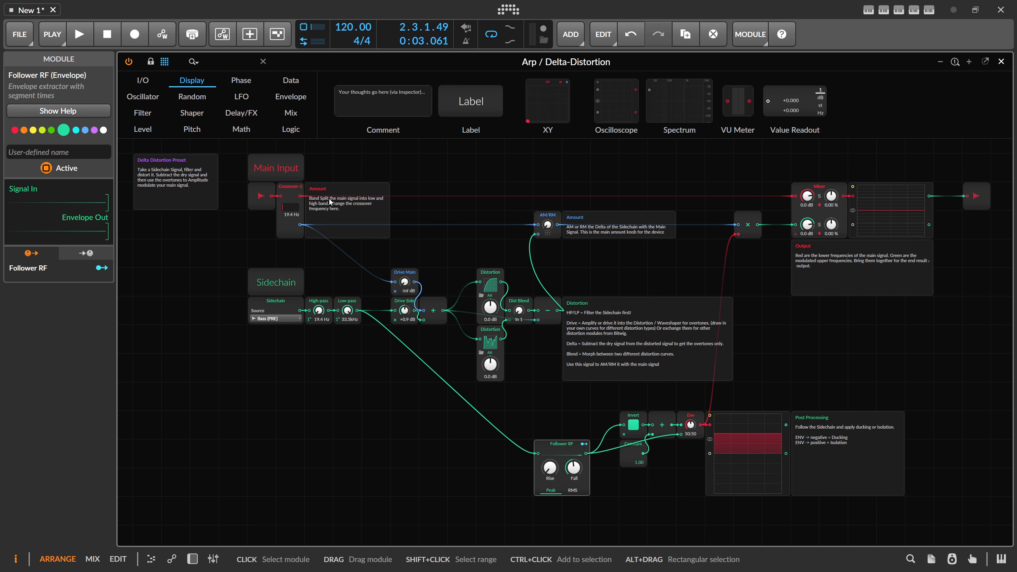
# Close the Grid editor, show the Arp track's device chain and reopen the Delta Distortion patch above it
pyautogui.moveTo(579, 169); pyautogui.dragTo(566, 169)
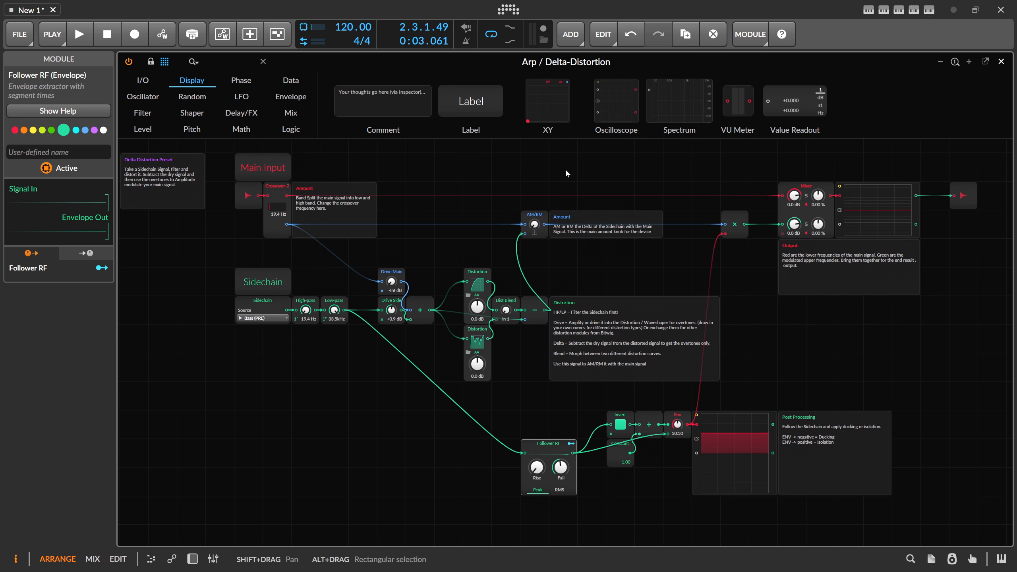
pyautogui.click(1002, 62)
pyautogui.doubleClick(185, 90)
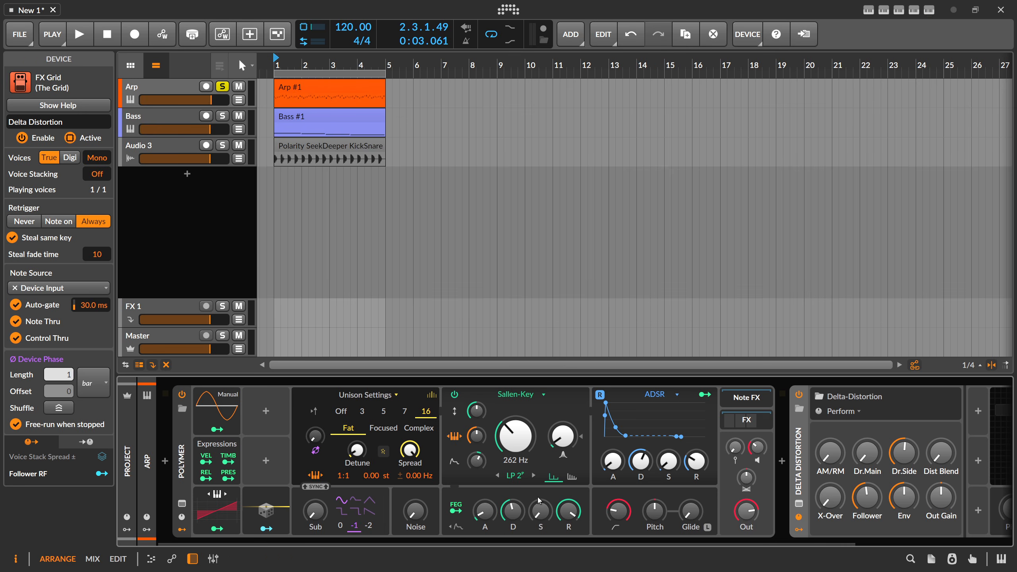
pyautogui.moveTo(499, 544); pyautogui.dragTo(626, 532)
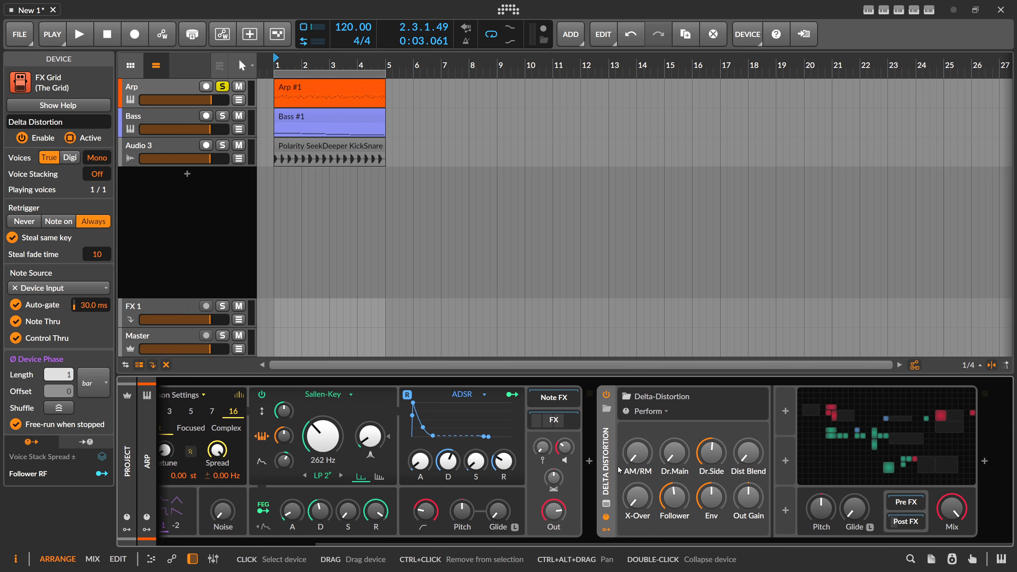
pyautogui.doubleClick(857, 448)
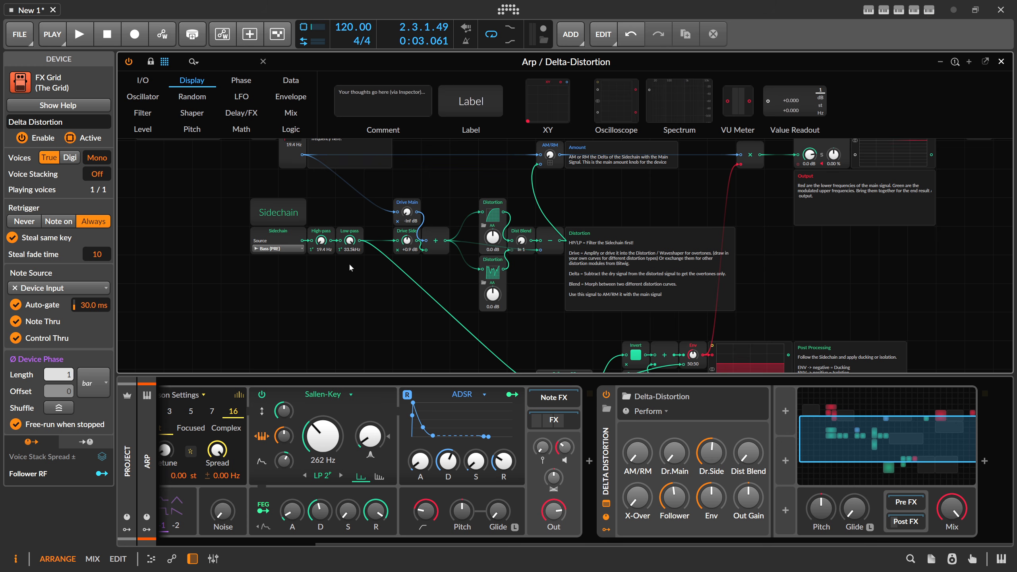
# Choose Bass (PRE) as the Sidechain module's source and close the Grid editor
pyautogui.click(281, 248)
pyautogui.moveTo(320, 313)
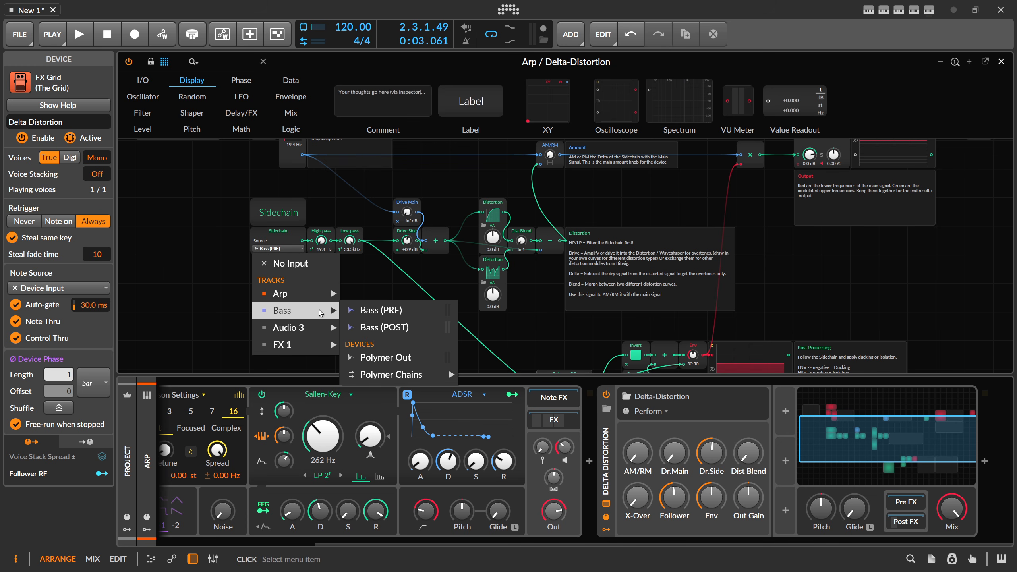
pyautogui.click(380, 312)
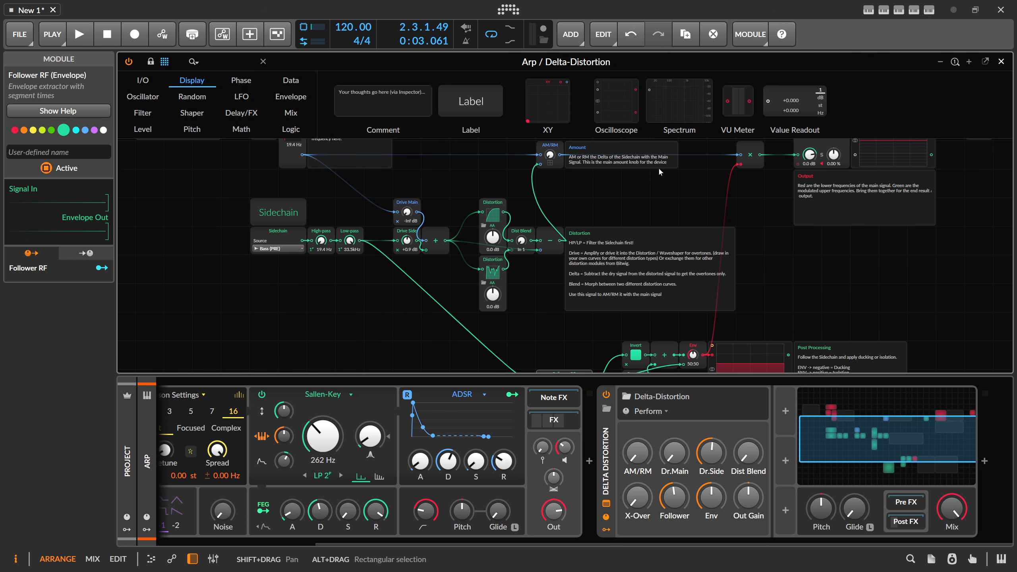
pyautogui.click(1002, 62)
# Examine the FX chain inside the Bass track's Polymer during playback, and collapse the chain
pyautogui.click(168, 121)
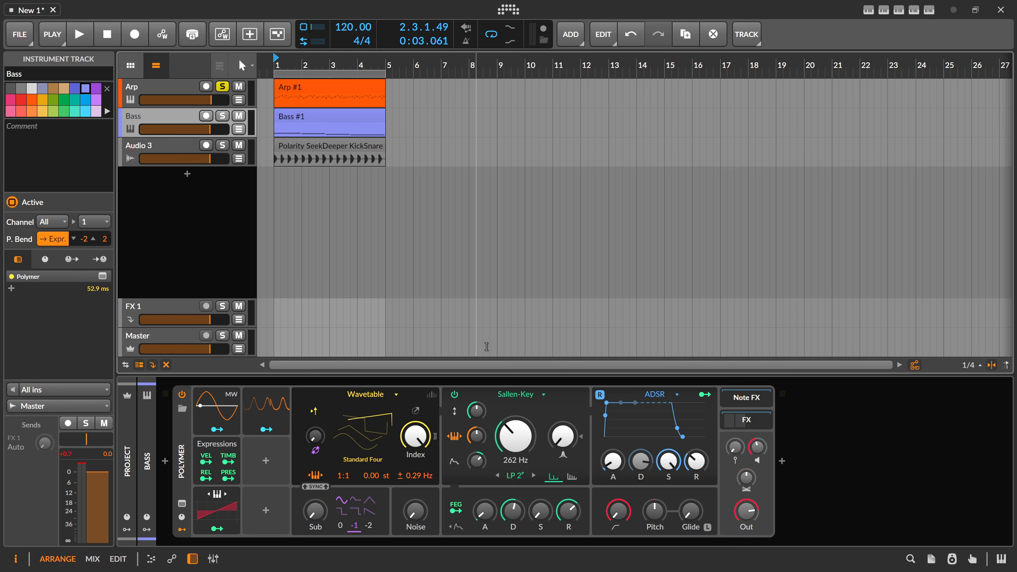
pyautogui.click(746, 420)
pyautogui.press('space')
pyautogui.moveTo(569, 540); pyautogui.dragTo(680, 541)
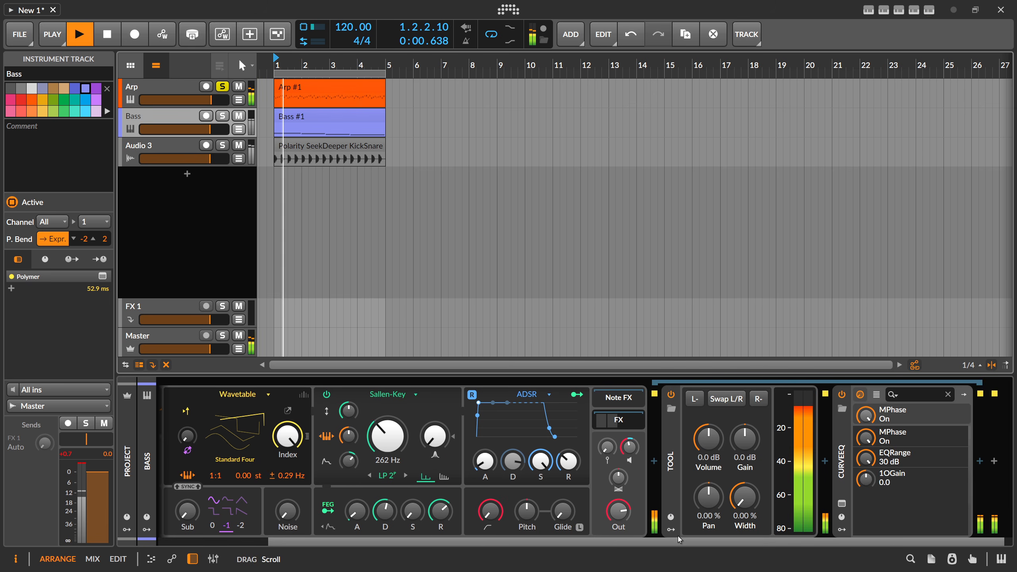
pyautogui.press('space')
pyautogui.click(627, 421)
# Select the Arp track, show its Delta Distortion device and play the loop briefly
pyautogui.click(182, 95)
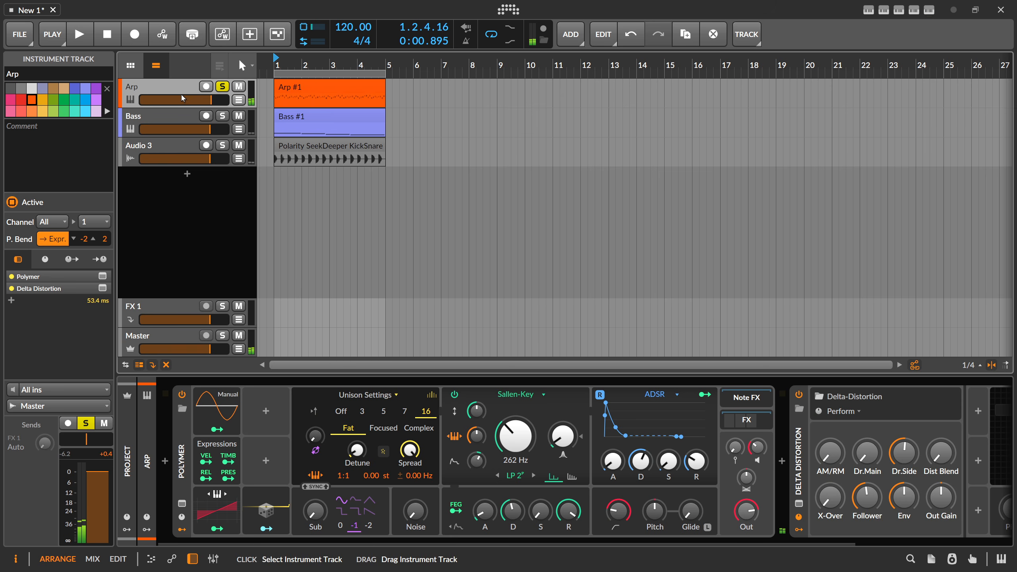
pyautogui.hscroll(5, 603, 434)
pyautogui.press('space')
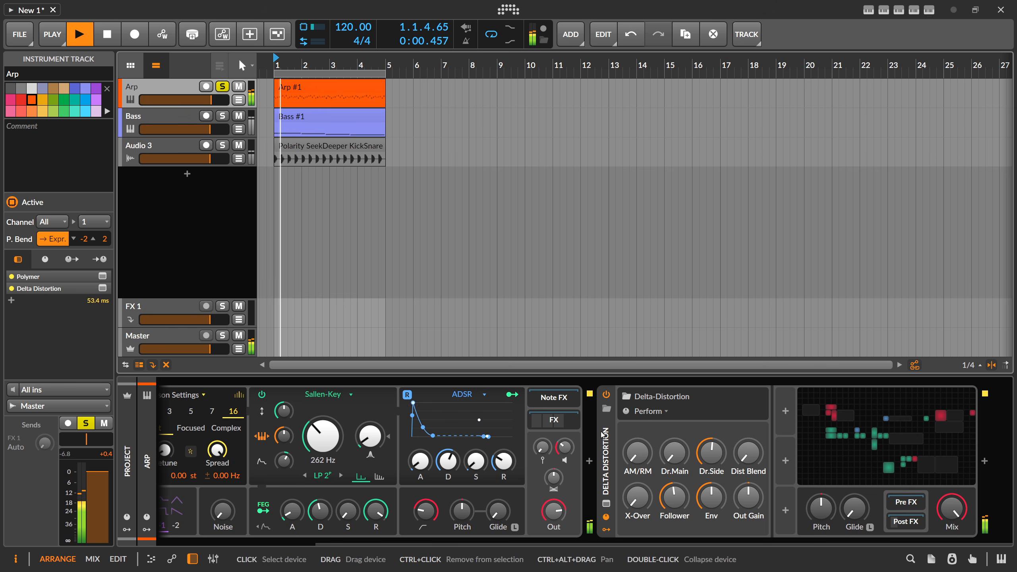
pyautogui.press('space')
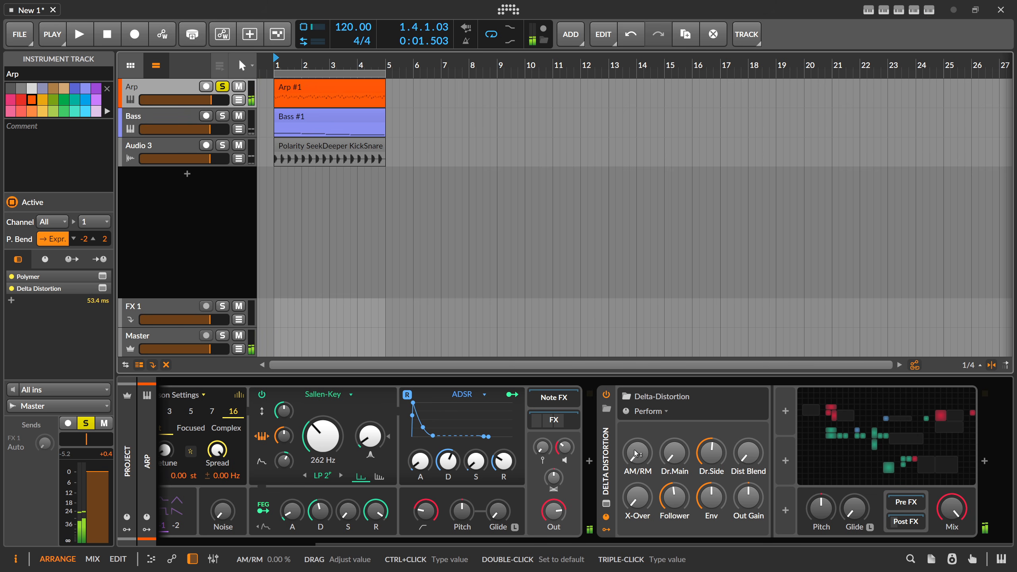
# Set Delta Distortion's Dr.Side to +18.1 dB and restart playback
pyautogui.moveTo(711, 452); pyautogui.dragTo(711, 429)
pyautogui.press('space')
pyautogui.press('space')
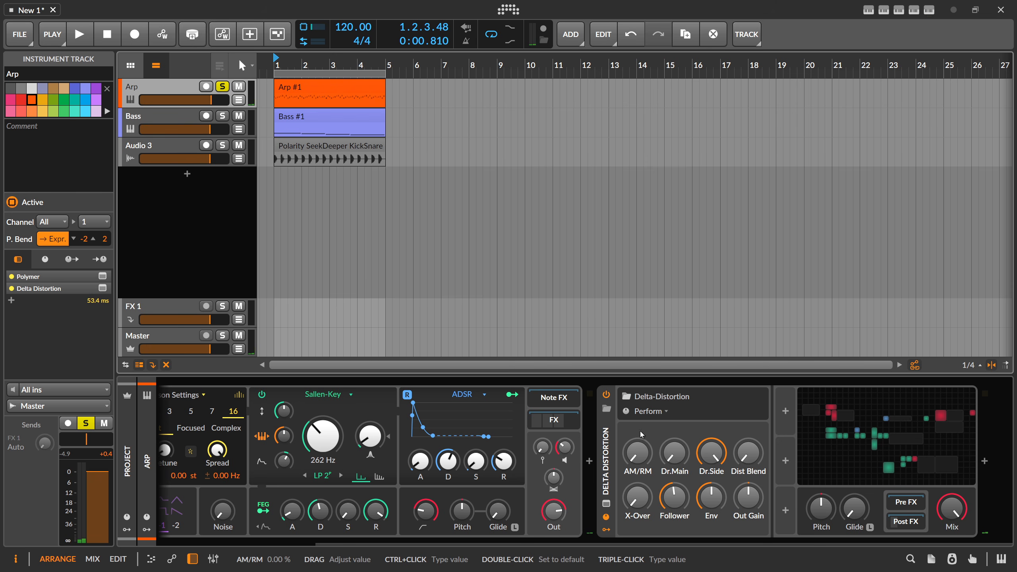
pyautogui.press('space')
# Solo the Bass track alongside Arp and adjust AM/RM to about 47% during playback
pyautogui.moveTo(638, 453); pyautogui.dragTo(638, 407)
pyautogui.keyDown('shift'); pyautogui.click(223, 116); pyautogui.keyUp('shift')
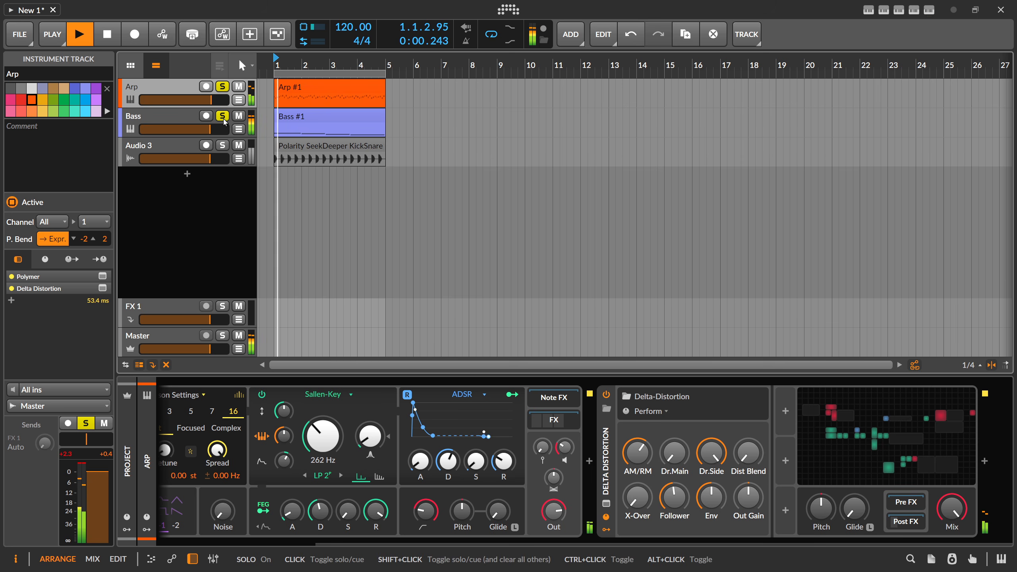
pyautogui.moveTo(646, 458); pyautogui.dragTo(645, 462)
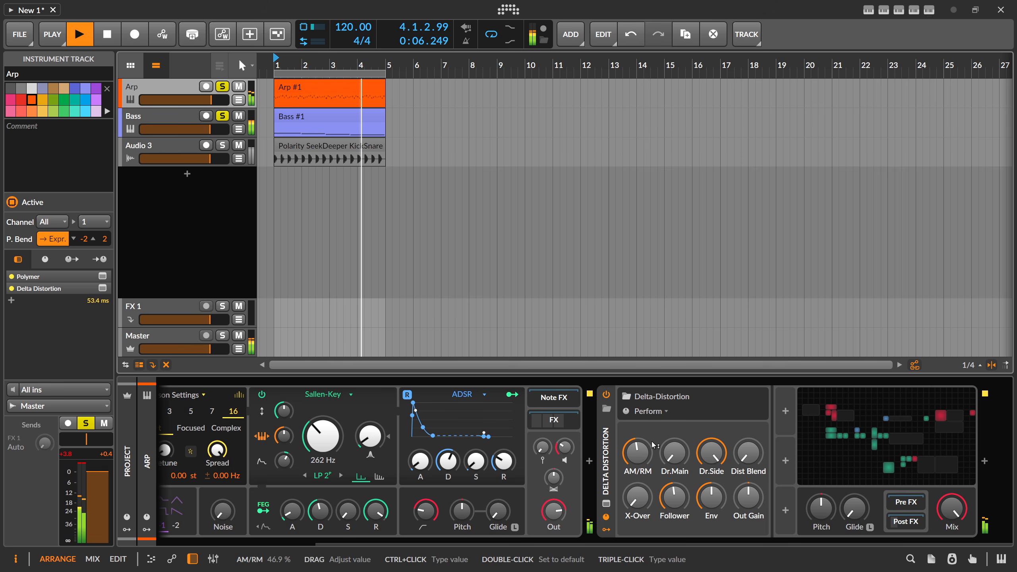
# Open the Delta Distortion patch, stop playback, and try Dr.Side at -Inf dB before restoring +18.1 dB
pyautogui.click(847, 442)
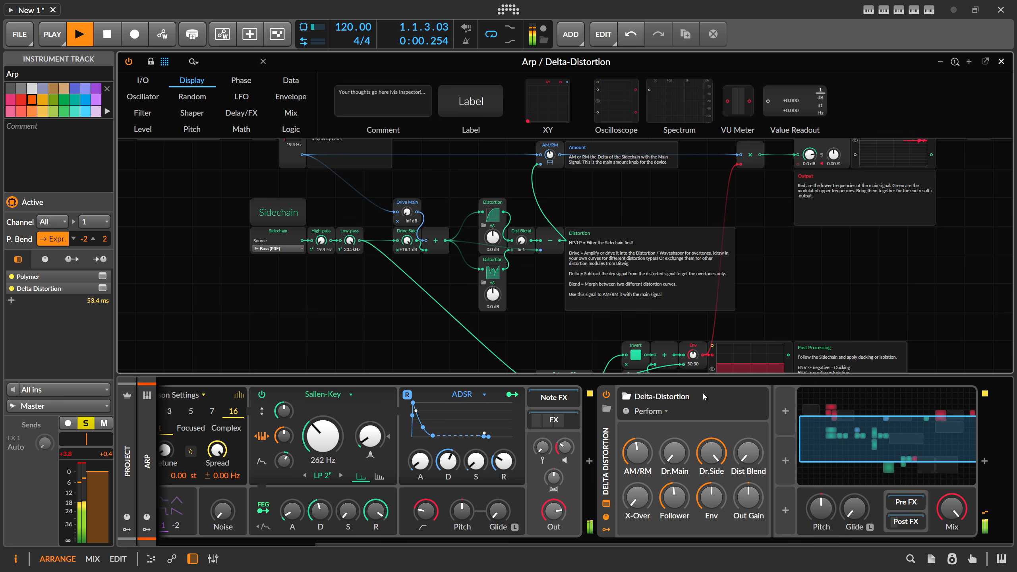
pyautogui.scroll(-2, 753, 294)
pyautogui.press('space')
pyautogui.scroll(2, 561, 285)
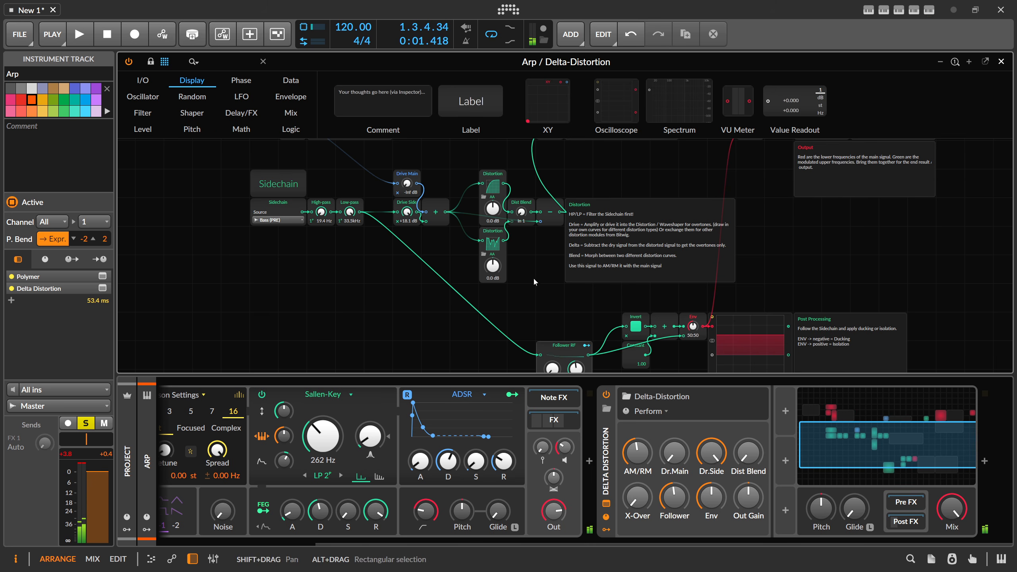
pyautogui.moveTo(709, 454); pyautogui.dragTo(709, 511)
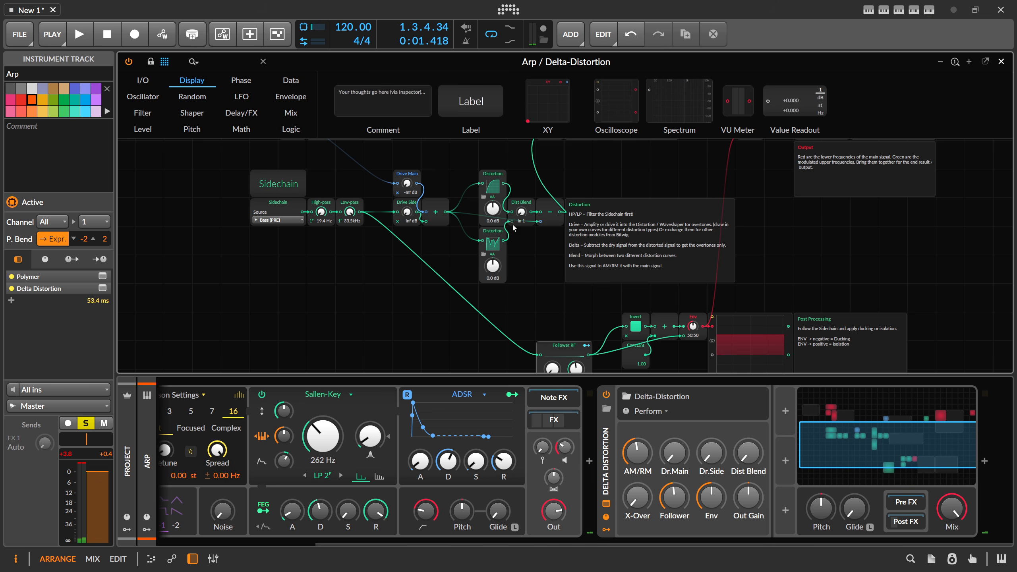
pyautogui.moveTo(711, 456); pyautogui.dragTo(710, 423)
# Audition AM/RM at about 48% with the main input and AM/RM modules in view, and return it to zero
pyautogui.moveTo(637, 455); pyautogui.dragTo(637, 453)
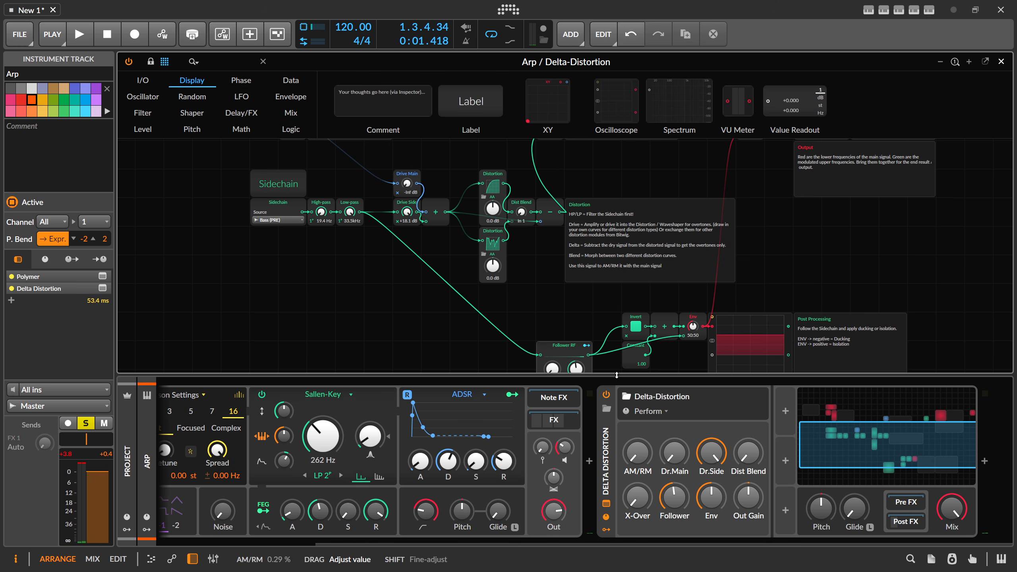
pyautogui.scroll(3, 480, 201)
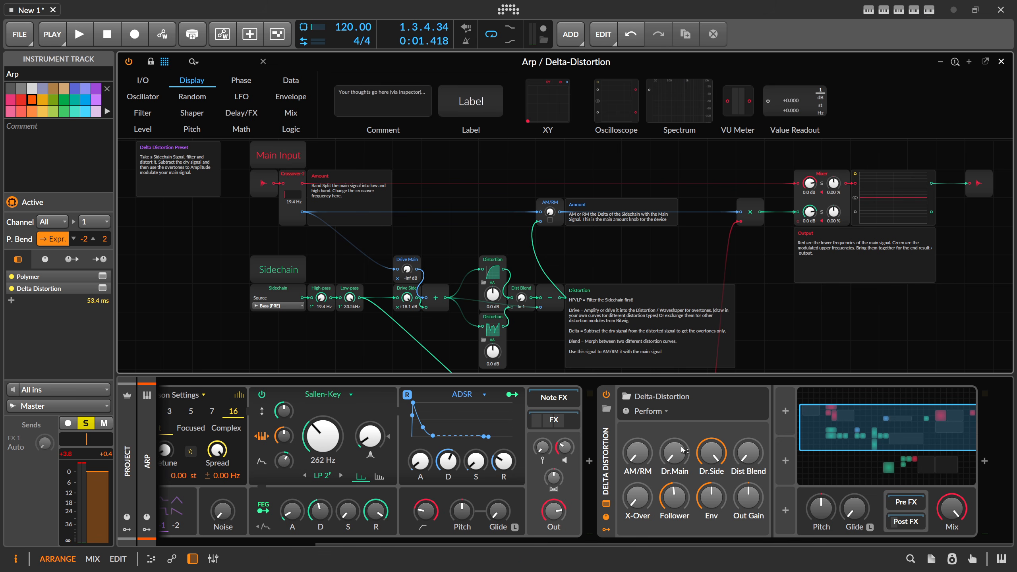
pyautogui.moveTo(676, 451); pyautogui.dragTo(640, 455)
pyautogui.press('space')
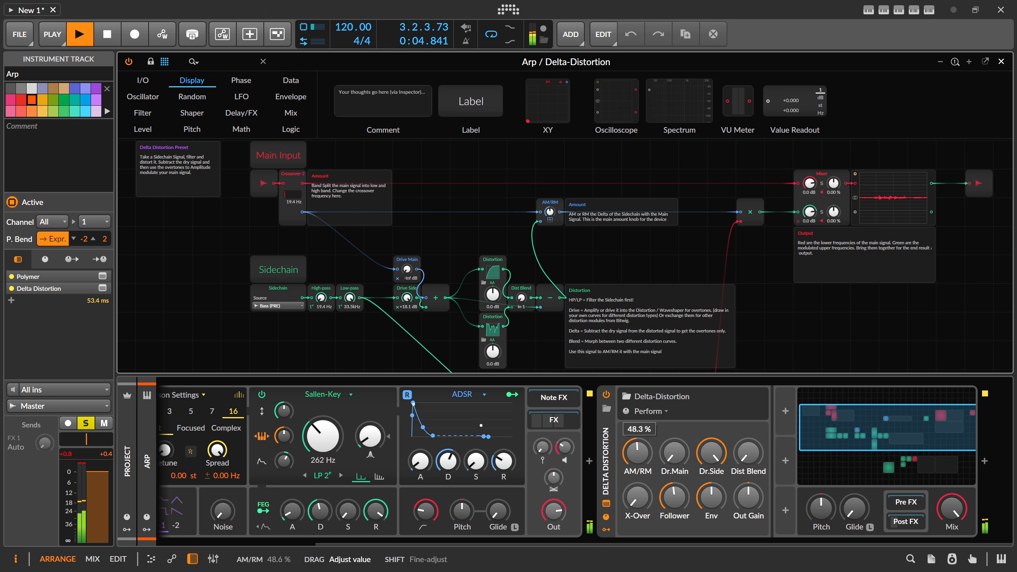
pyautogui.moveTo(640, 456); pyautogui.dragTo(640, 457)
pyautogui.press('space')
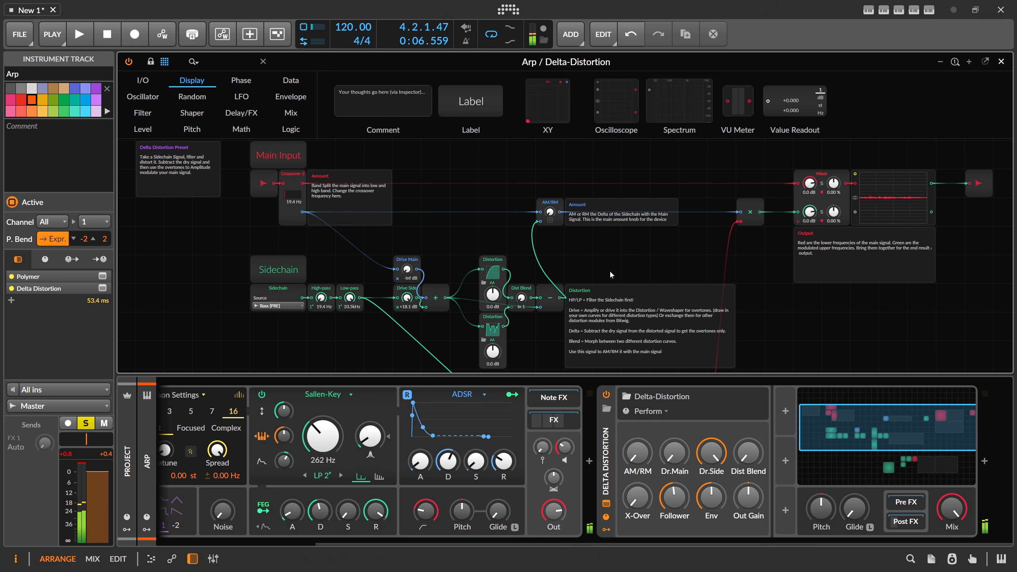
# Set Dist Blend to 100% and start playback to hear the second distortion curve
pyautogui.scroll(-1, 610, 270)
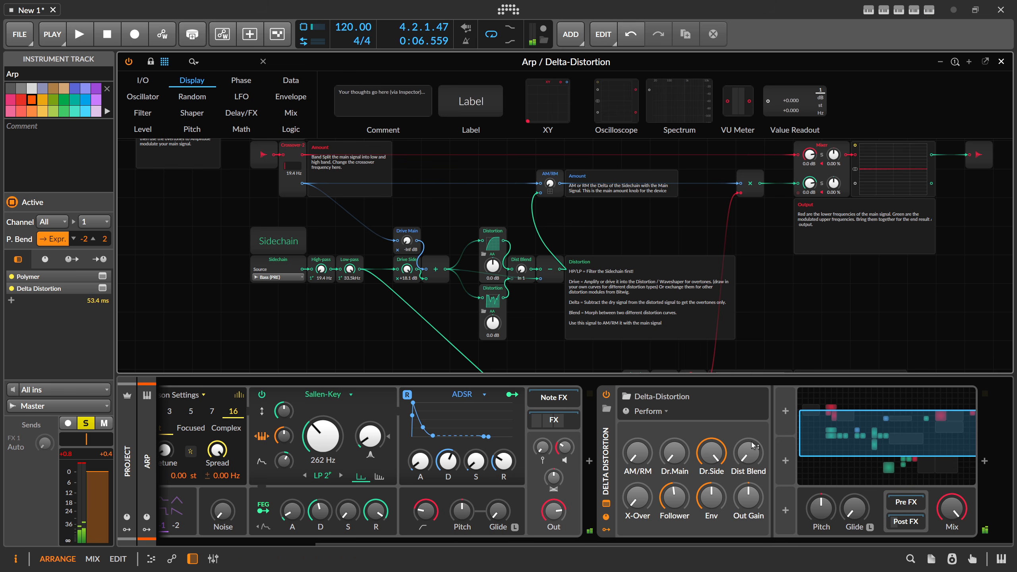
pyautogui.moveTo(751, 445); pyautogui.dragTo(751, 388)
pyautogui.press('space')
pyautogui.moveTo(749, 453); pyautogui.dragTo(748, 397)
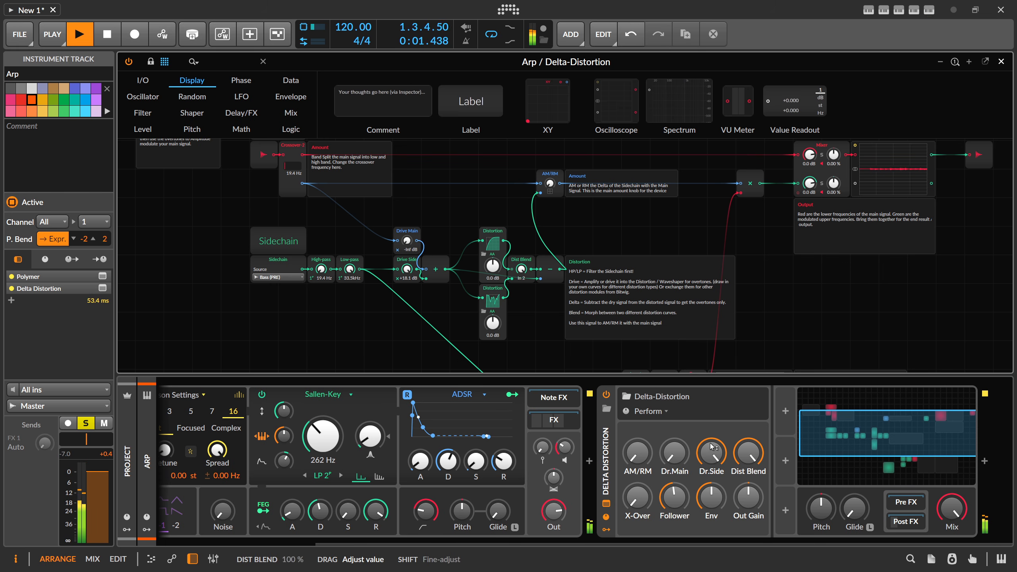
# Raise AM/RM to about 68%, try lower Dist Blend amounts, restore 100% and stop playback
pyautogui.moveTo(637, 453); pyautogui.dragTo(638, 428)
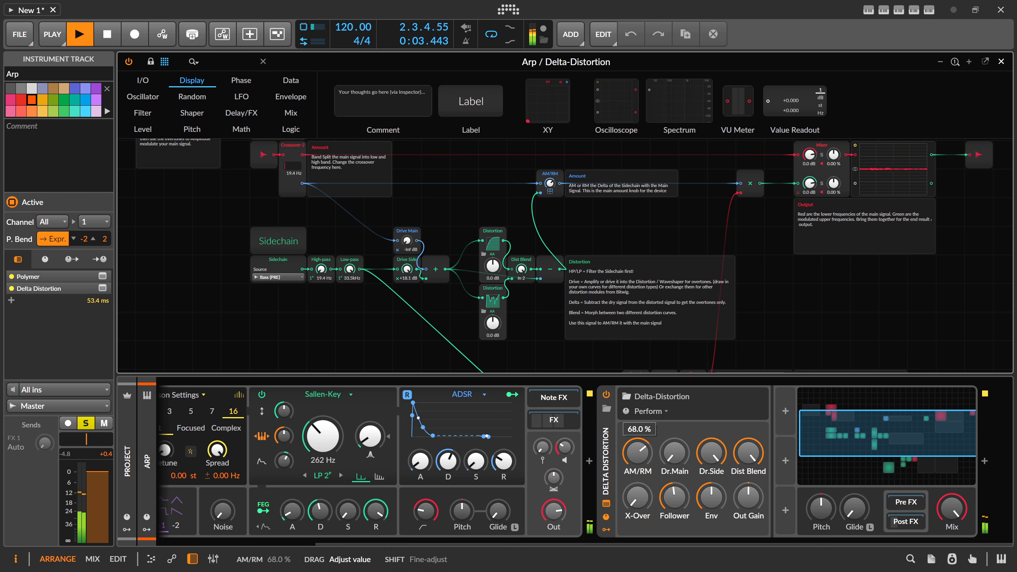
pyautogui.moveTo(643, 457); pyautogui.dragTo(643, 460)
pyautogui.moveTo(751, 459); pyautogui.dragTo(751, 497)
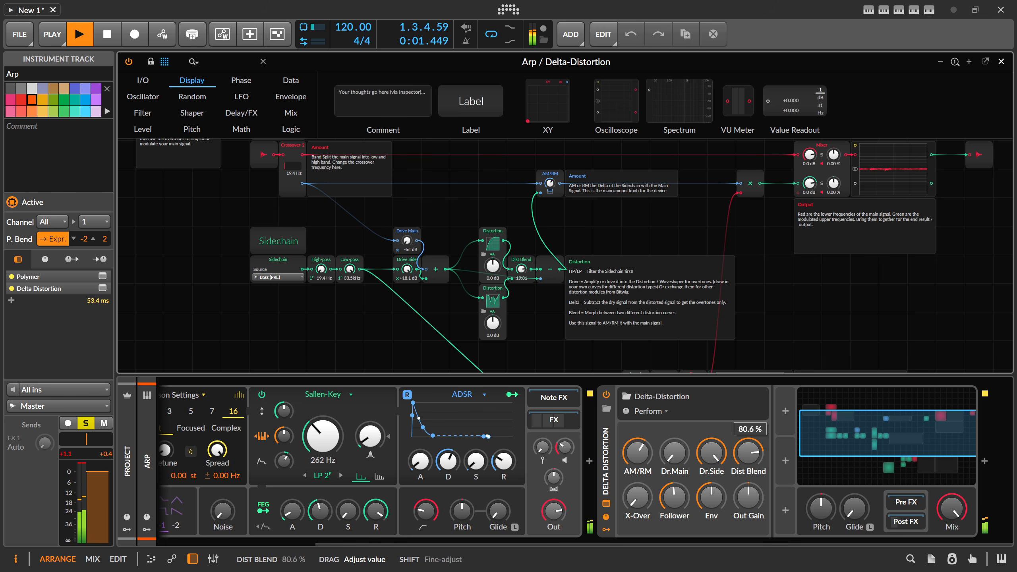
pyautogui.press('space')
# Show the Post Processing section and audition the Env blend fully at In 1 for ducking
pyautogui.scroll(-4, 768, 302)
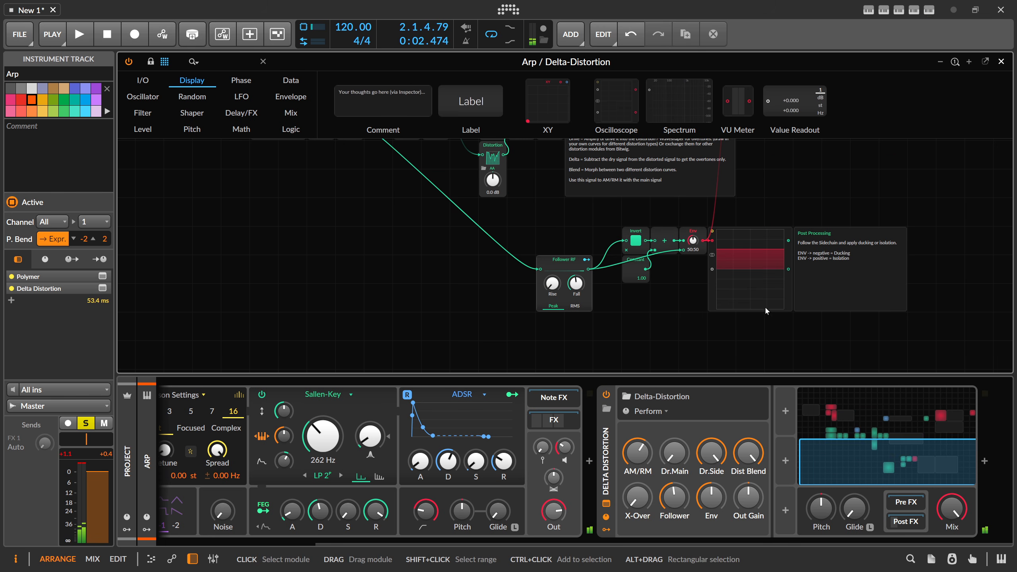
pyautogui.click(713, 498)
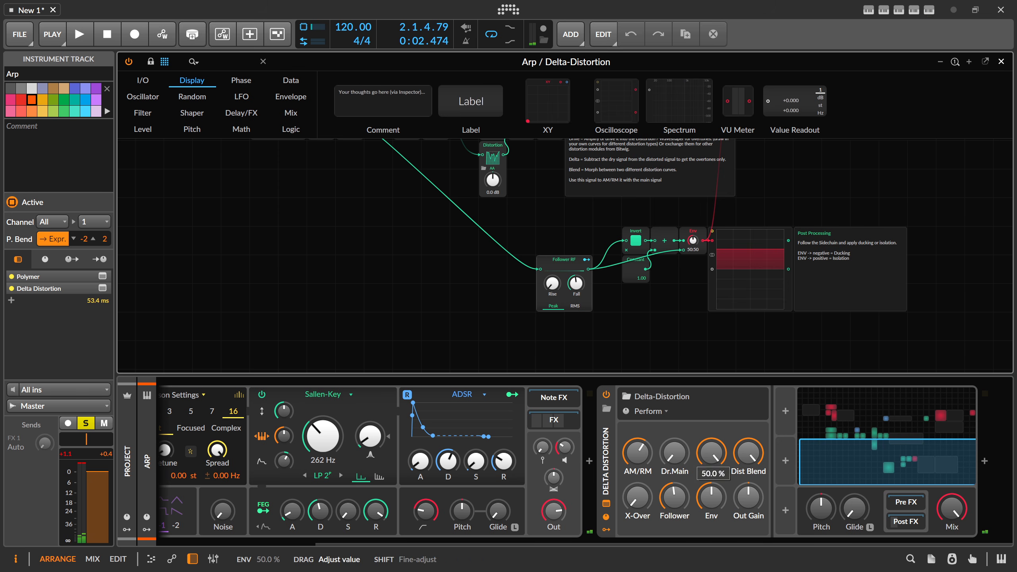
pyautogui.moveTo(691, 331); pyautogui.dragTo(620, 385)
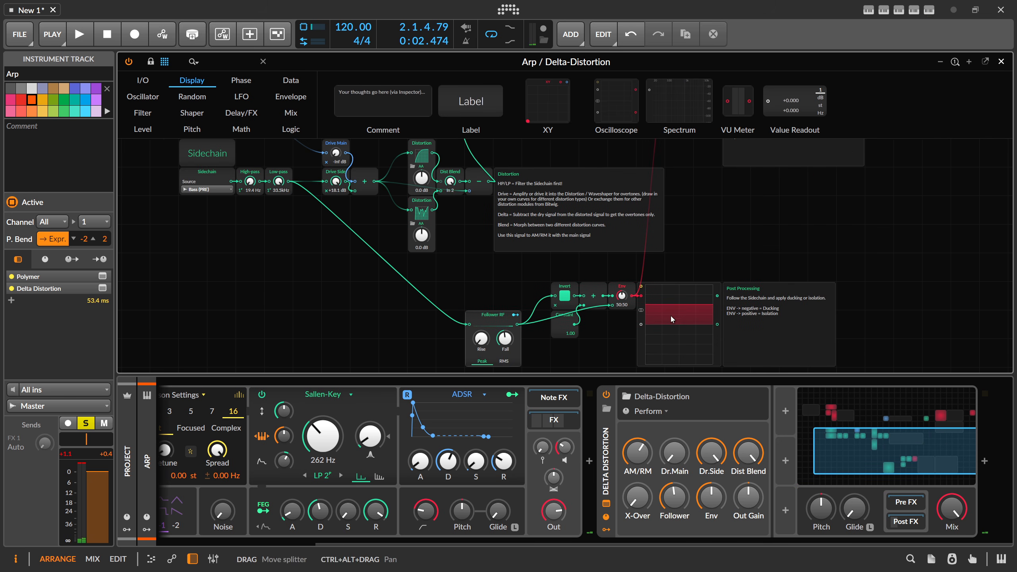
pyautogui.click(714, 506)
pyautogui.press('space')
pyautogui.moveTo(715, 500); pyautogui.dragTo(715, 561)
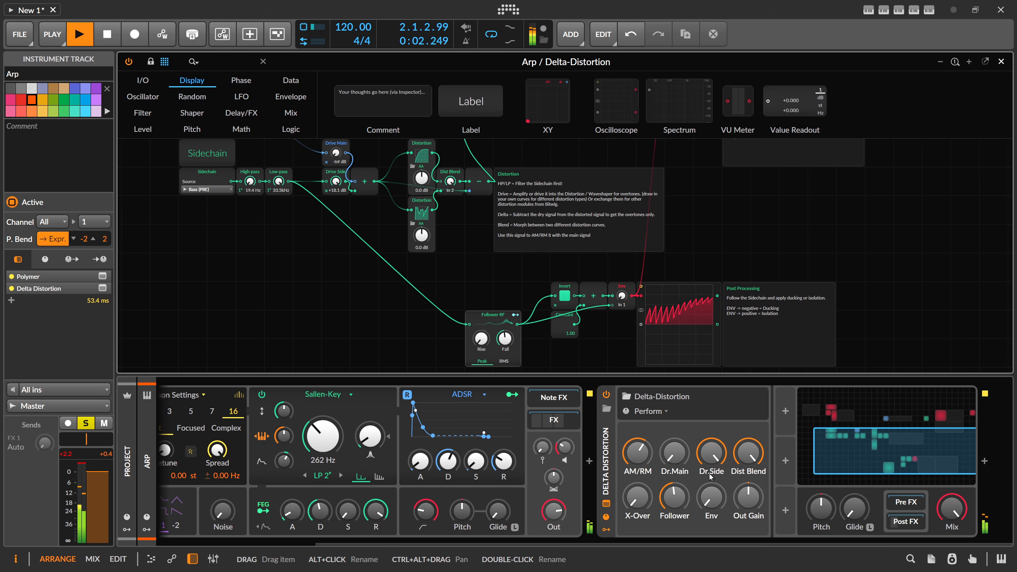
pyautogui.press('space')
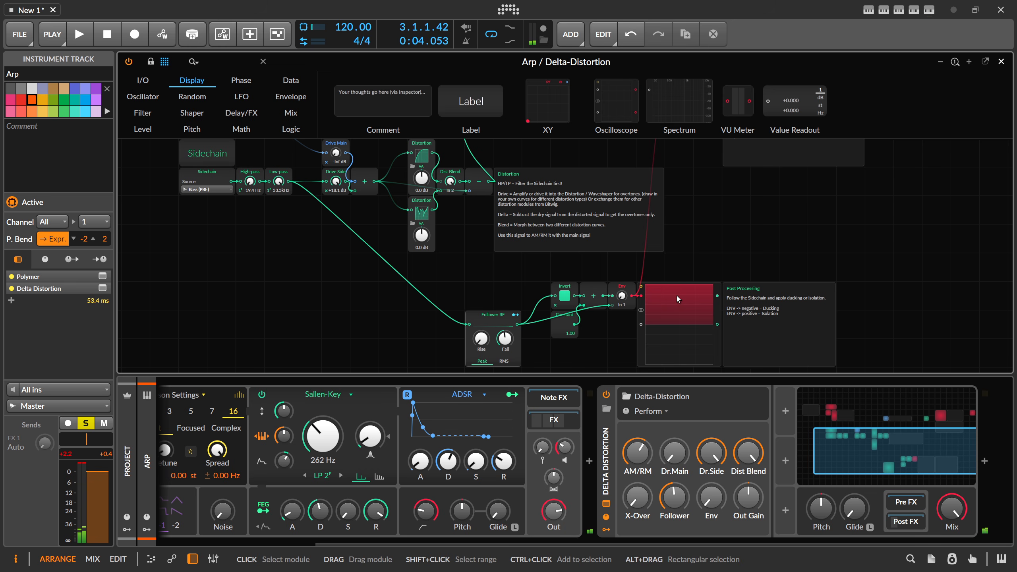
# Set Env to 100% for isolation and audition the sidechain-following envelope
pyautogui.press('space')
pyautogui.press('space')
pyautogui.hotkey('ctrl', 'z')
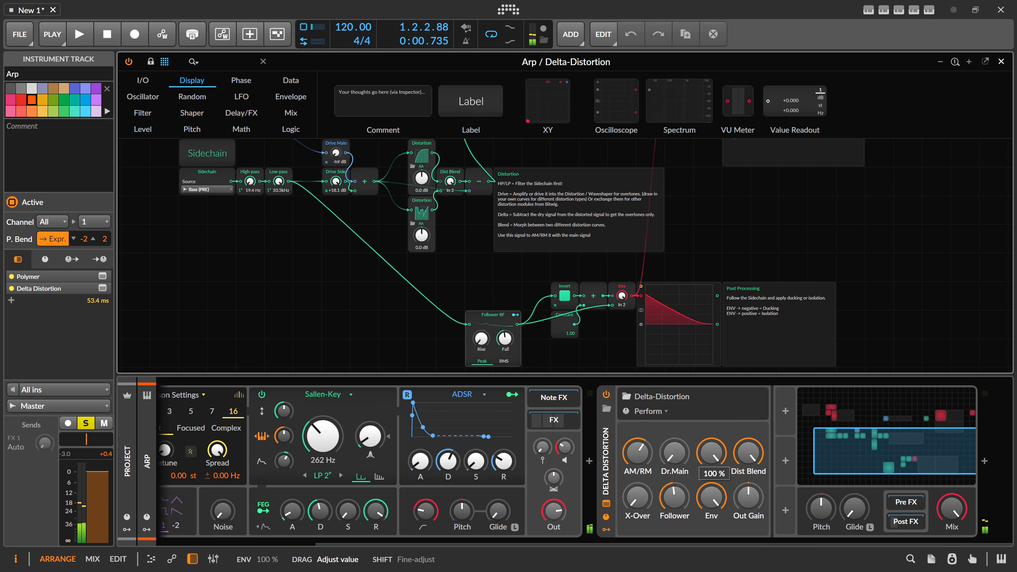
pyautogui.press('space')
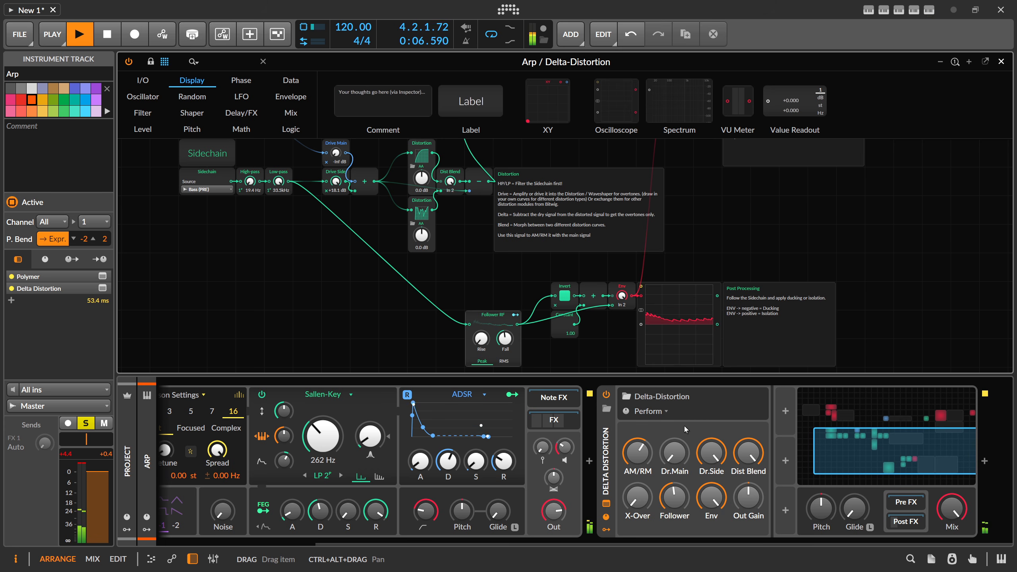
pyautogui.press('space')
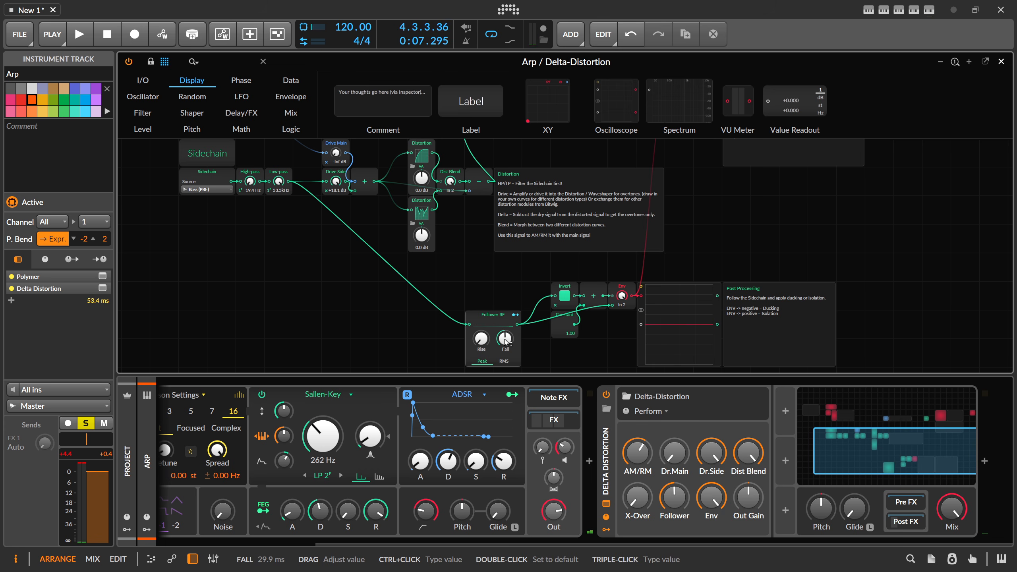
# Audition the Follower with a 0.10 ms fall time and return the Follower knob to about its midpoint
pyautogui.press('space')
pyautogui.moveTo(505, 341); pyautogui.dragTo(506, 327)
pyautogui.moveTo(678, 501); pyautogui.dragTo(677, 526)
pyautogui.press('space')
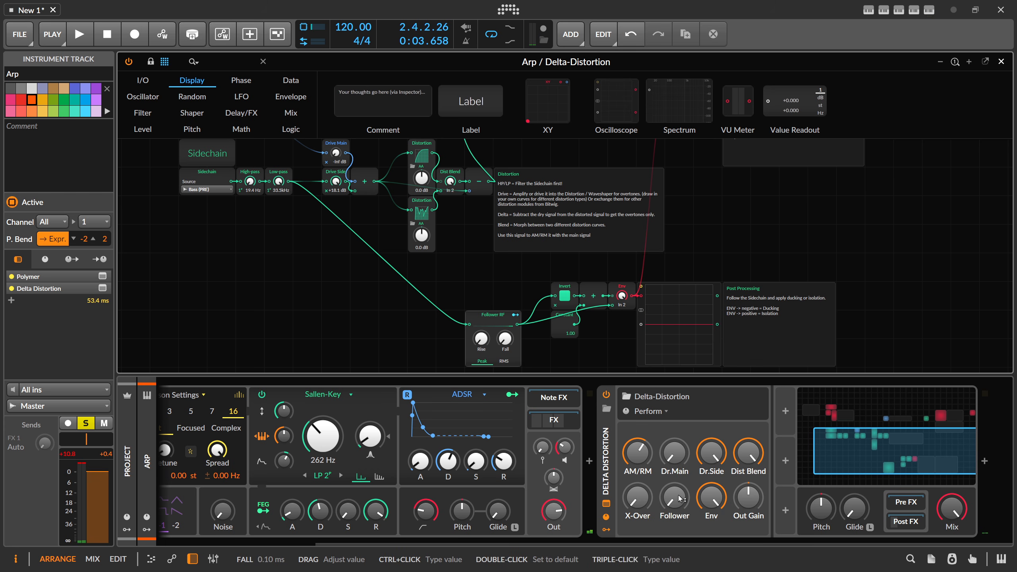
pyautogui.press('space')
pyautogui.moveTo(680, 498)
pyautogui.mouseDown()
pyautogui.moveTo(680, 479)
pyautogui.moveTo(679, 490)
pyautogui.mouseUp()
# Lower AM/RM, reset Env to 50% and show the patch's output section
pyautogui.moveTo(638, 452); pyautogui.dragTo(639, 472)
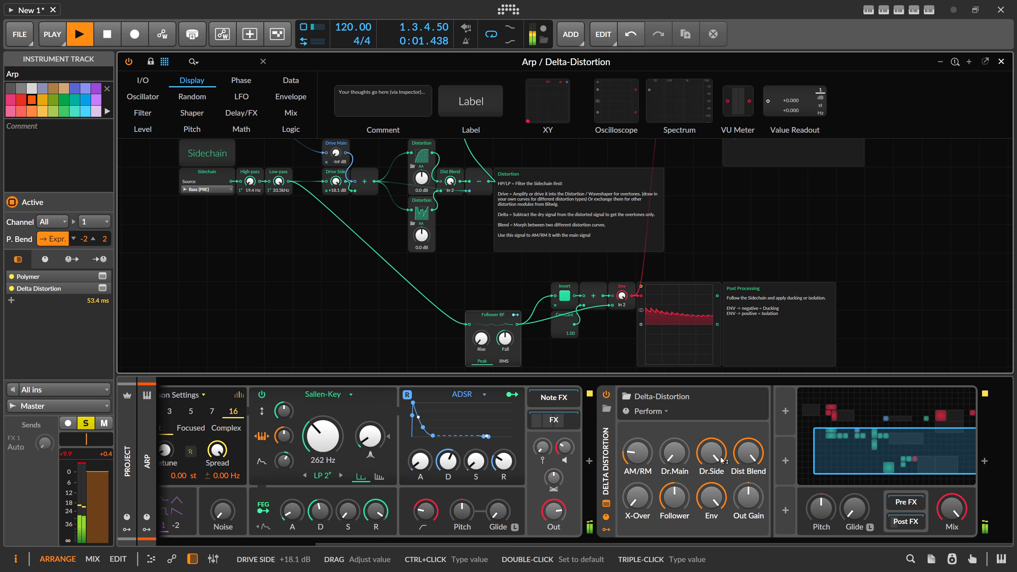
pyautogui.doubleClick(713, 502)
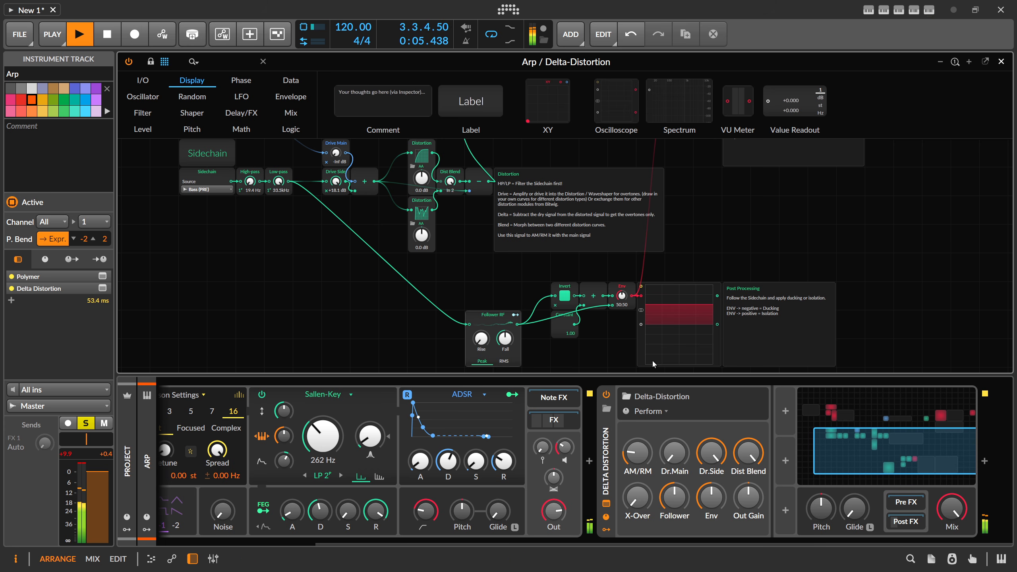
pyautogui.scroll(5, 716, 295)
pyautogui.moveTo(716, 295); pyautogui.dragTo(684, 285)
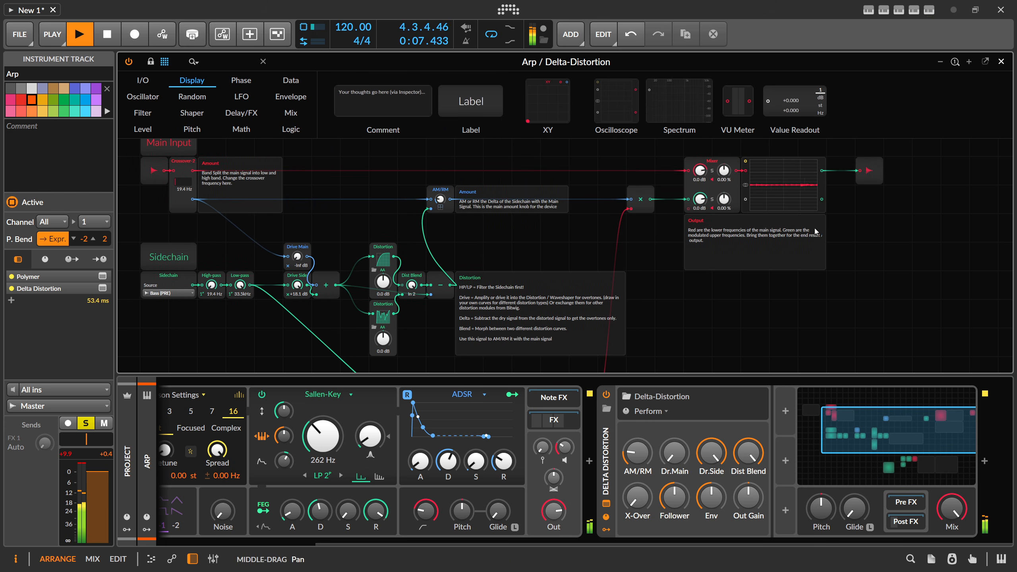
# Close the Grid editor, solo the Audio 3 track alongside Arp and Bass, and raise AM/RM
pyautogui.click(1002, 61)
pyautogui.click(226, 144)
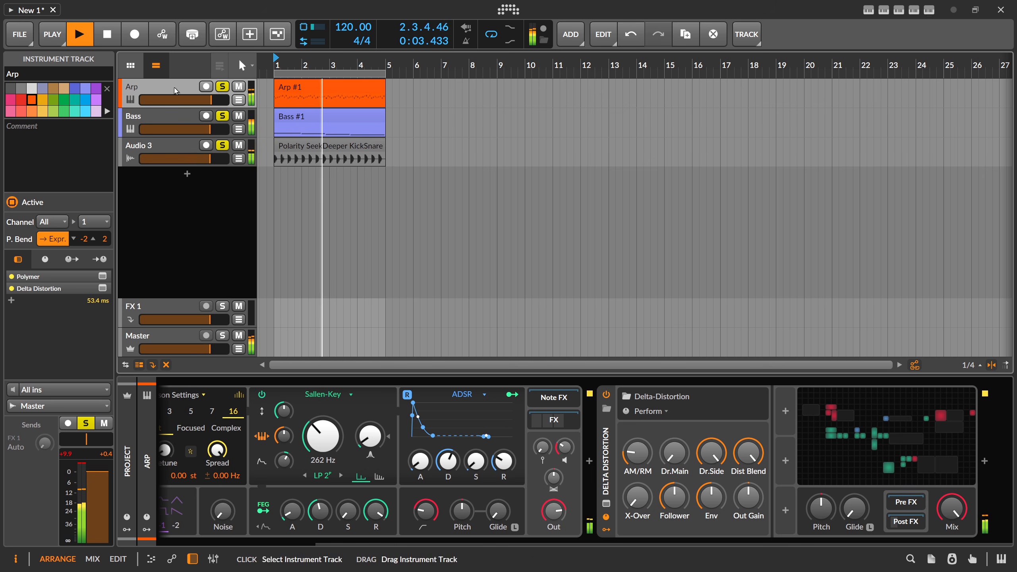
pyautogui.moveTo(638, 452); pyautogui.dragTo(638, 444)
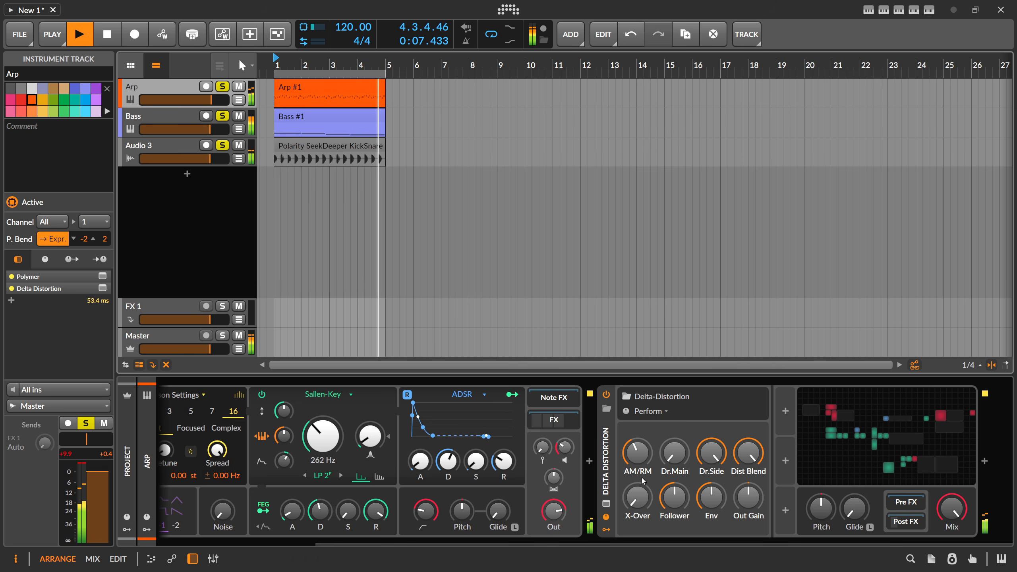
# Stop playback, raise the X-Over macro and open the Delta-Distortion patch in the Grid editor
pyautogui.press('space')
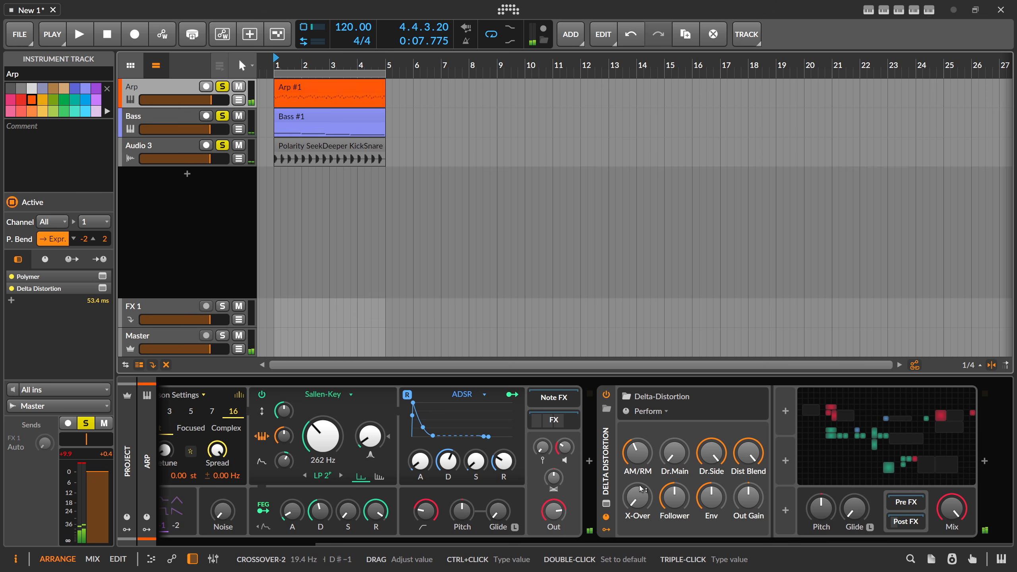
pyautogui.moveTo(640, 497)
pyautogui.mouseDown()
pyautogui.moveTo(641, 487)
pyautogui.moveTo(638, 497)
pyautogui.mouseUp()
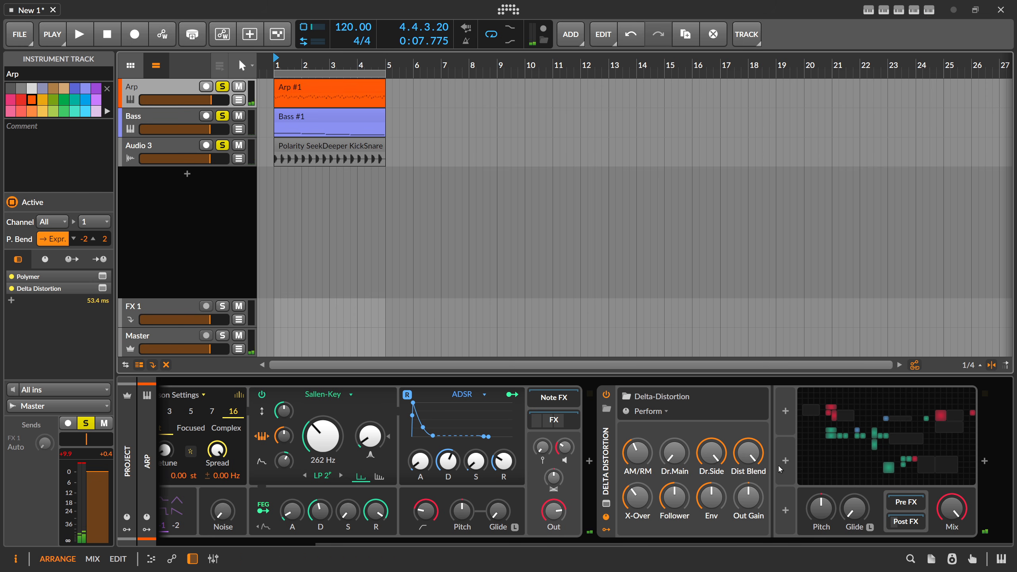
pyautogui.click(837, 443)
pyautogui.scroll(2, 357, 213)
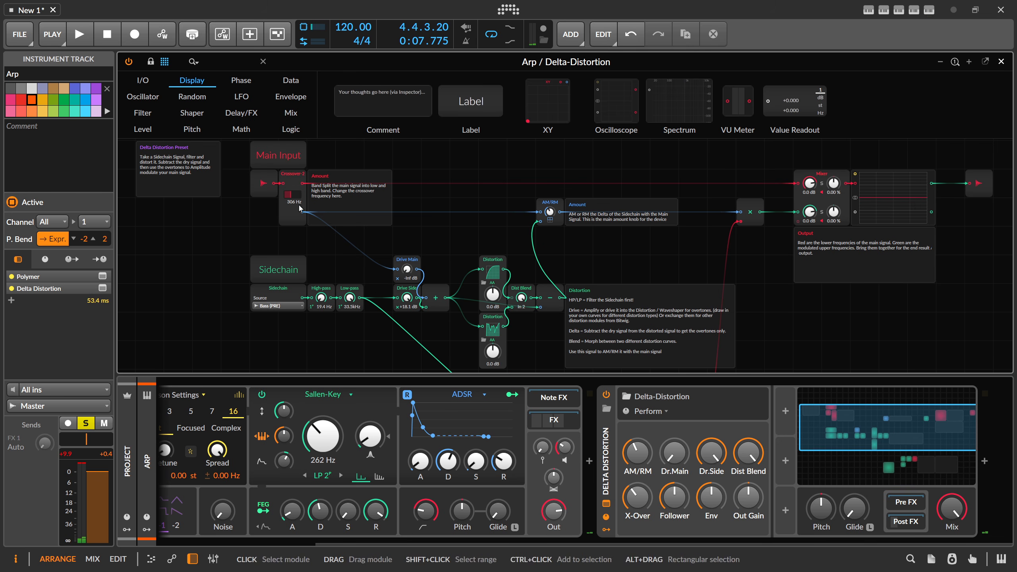
# Audition a higher crossover frequency with full AM/RM, and bring X-Over back down to 151 Hz
pyautogui.moveTo(289, 194); pyautogui.dragTo(289, 172)
pyautogui.moveTo(639, 494); pyautogui.dragTo(639, 494)
pyautogui.moveTo(639, 495); pyautogui.dragTo(639, 517)
pyautogui.press('space')
pyautogui.press('space')
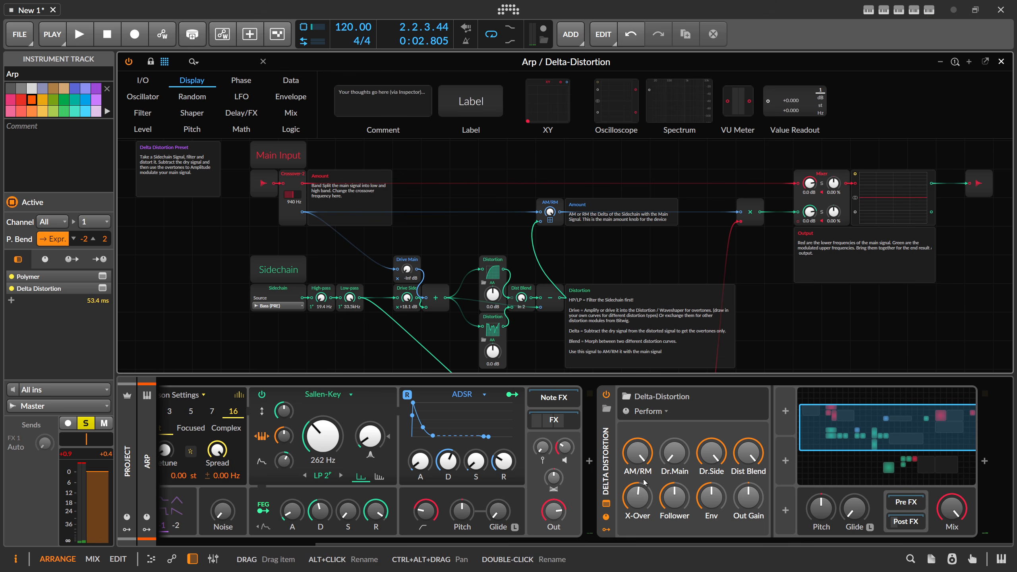
pyautogui.moveTo(636, 497); pyautogui.dragTo(636, 531)
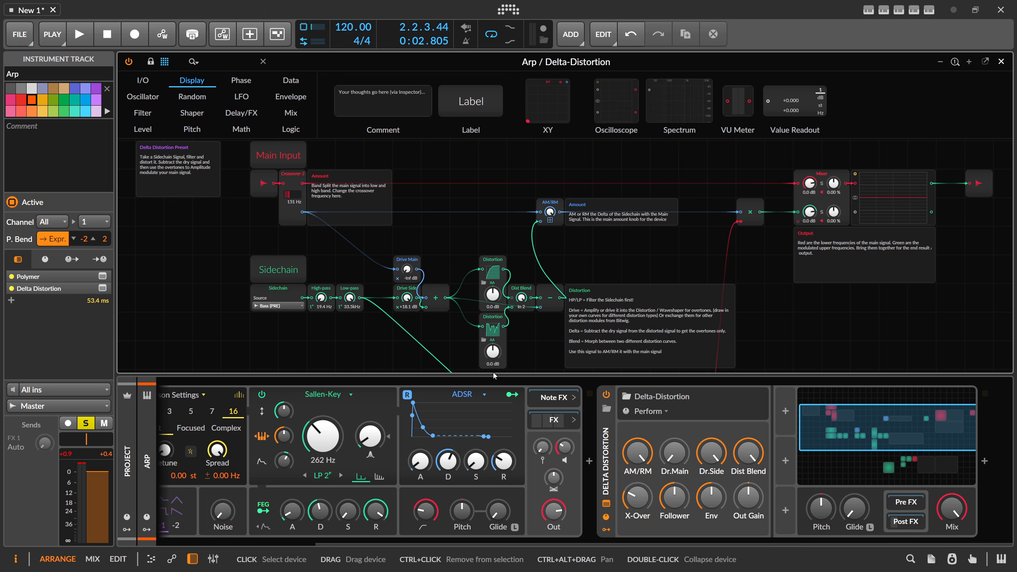
# Set the Sidechain module's source to No Input and lower Dr.Side and Dr.Main to -inf dB
pyautogui.click(264, 298)
pyautogui.click(278, 305)
pyautogui.click(279, 323)
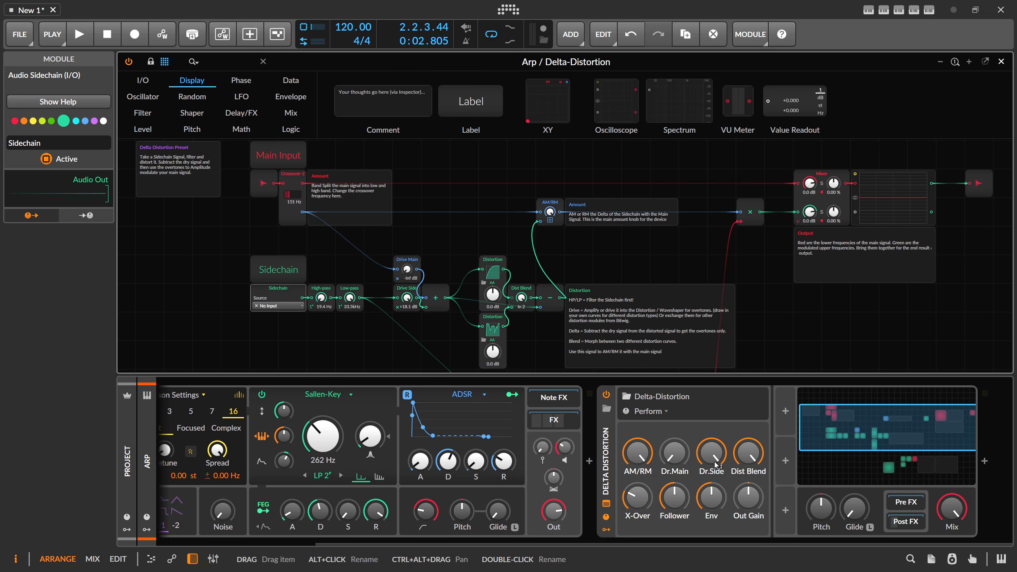
pyautogui.moveTo(715, 465); pyautogui.dragTo(723, 517)
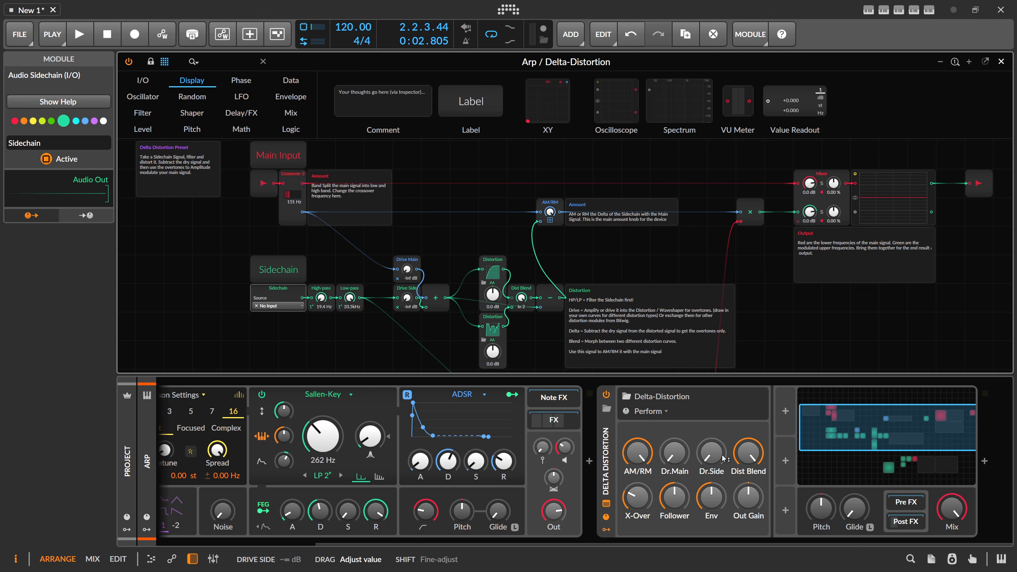
pyautogui.moveTo(675, 453); pyautogui.dragTo(675, 483)
pyautogui.moveTo(334, 228); pyautogui.dragTo(337, 256)
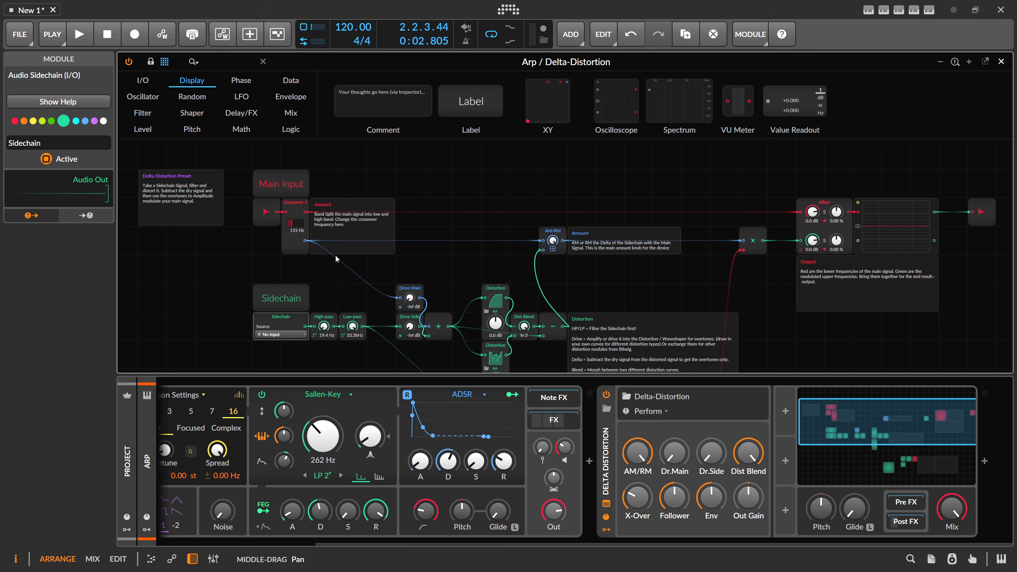
pyautogui.scroll(-3, 368, 281)
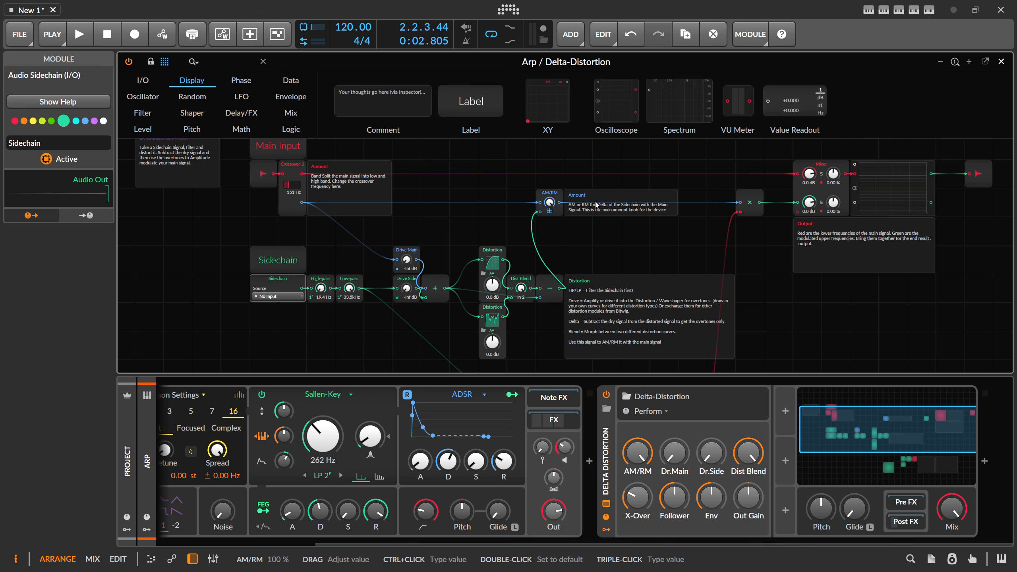
# Unsolo the Bass and Audio 3 tracks, reopen the Delta-Distortion patch and start playback of the Arp alone
pyautogui.click(1001, 62)
pyautogui.click(218, 116)
pyautogui.click(219, 145)
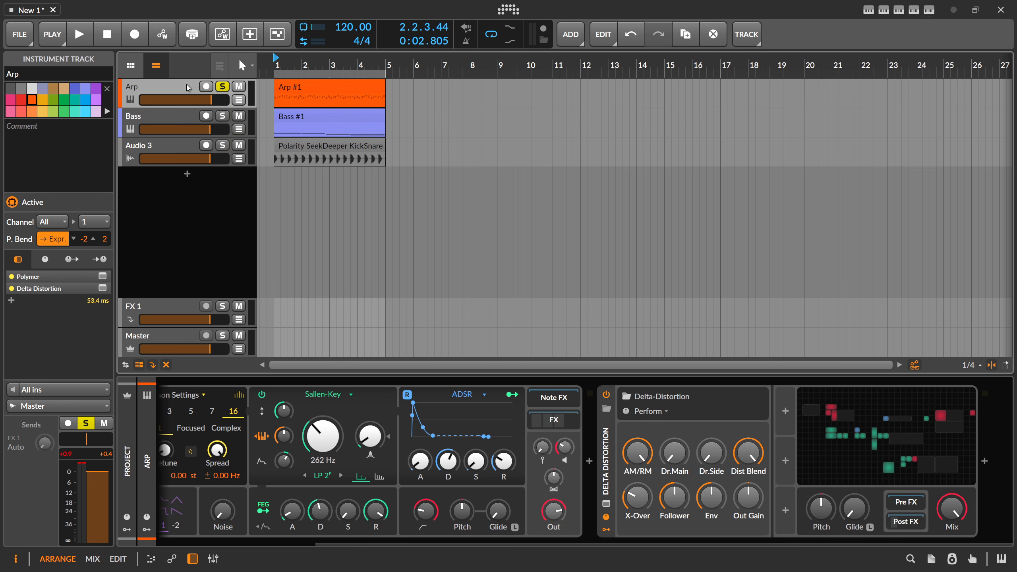
pyautogui.click(835, 429)
pyautogui.press('space')
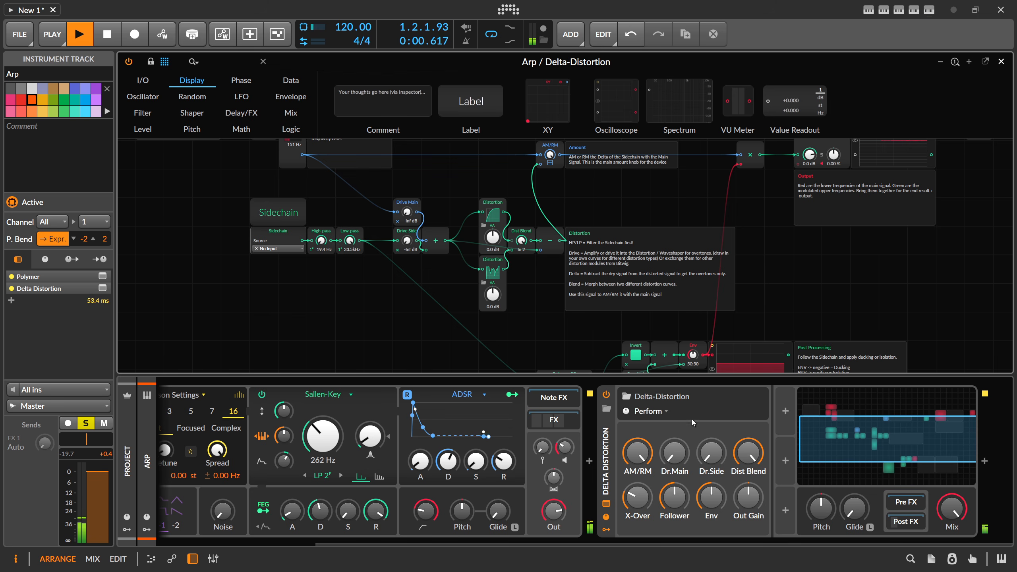
# Raise Dr.Main to +18.1 dB and audition Dist Blend at 0% before returning it to maximum
pyautogui.moveTo(682, 450); pyautogui.dragTo(640, 452)
pyautogui.moveTo(739, 458); pyautogui.dragTo(740, 471)
pyautogui.moveTo(675, 452)
pyautogui.mouseDown()
pyautogui.moveTo(674, 438)
pyautogui.moveTo(637, 461)
pyautogui.moveTo(638, 474)
pyautogui.moveTo(638, 452)
pyautogui.moveTo(675, 447)
pyautogui.mouseUp()
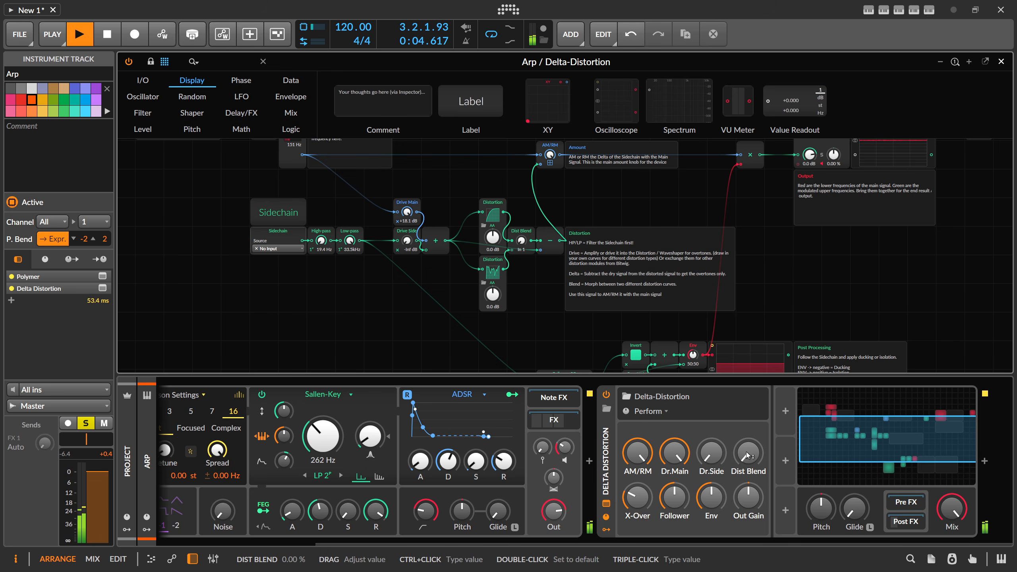
pyautogui.moveTo(741, 456); pyautogui.dragTo(740, 432)
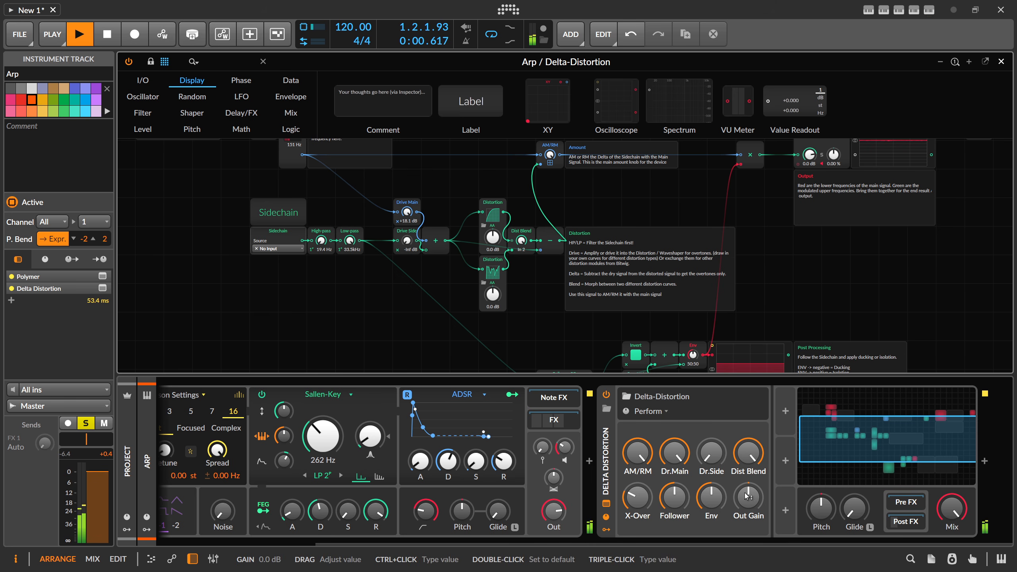
# Compare the arp at 0% AM/RM with a high AM/RM setting, and reset the Polymer filter's envelope amount
pyautogui.moveTo(638, 453)
pyautogui.mouseDown()
pyautogui.moveTo(638, 481)
pyautogui.moveTo(620, 450)
pyautogui.mouseUp()
pyautogui.press('space')
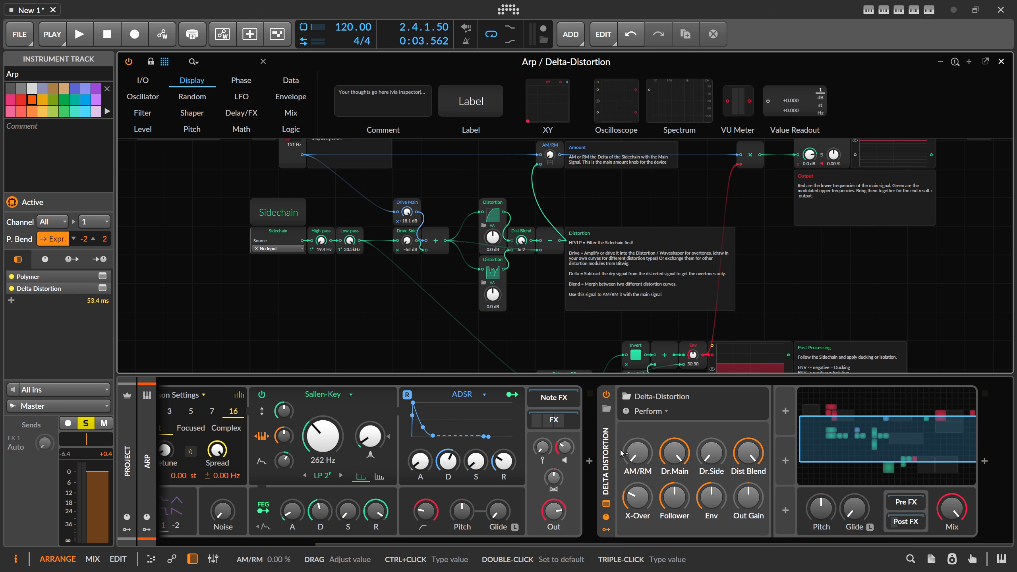
pyautogui.moveTo(637, 454); pyautogui.dragTo(615, 459)
pyautogui.press('space')
pyautogui.moveTo(284, 436); pyautogui.dragTo(290, 460)
pyautogui.doubleClick(289, 460)
pyautogui.press('space')
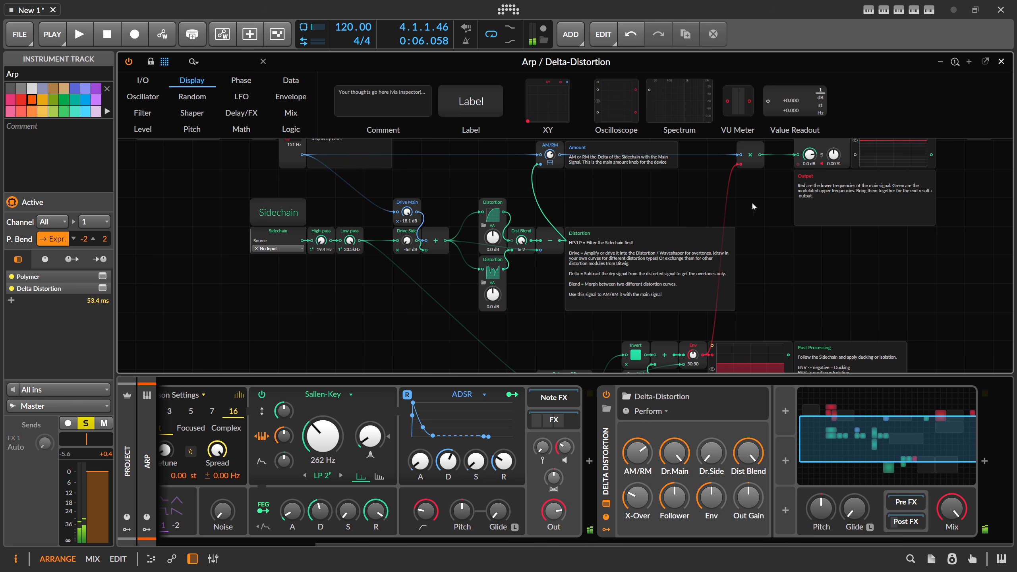
# Hide the device chain to enlarge the Grid editor and frame the whole Delta-Distortion patch
pyautogui.scroll(-2, 679, 219)
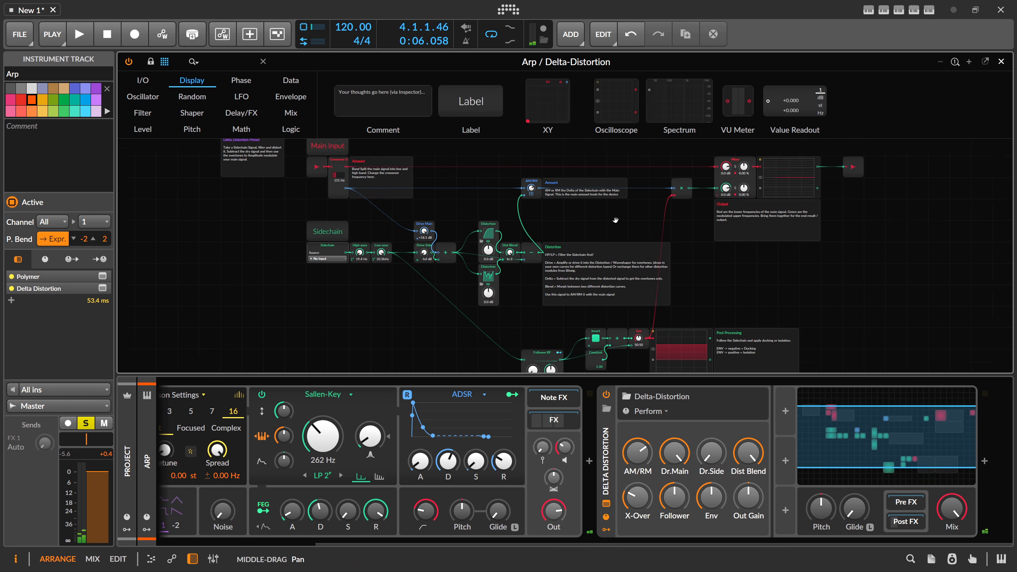
pyautogui.scroll(-2, 654, 218)
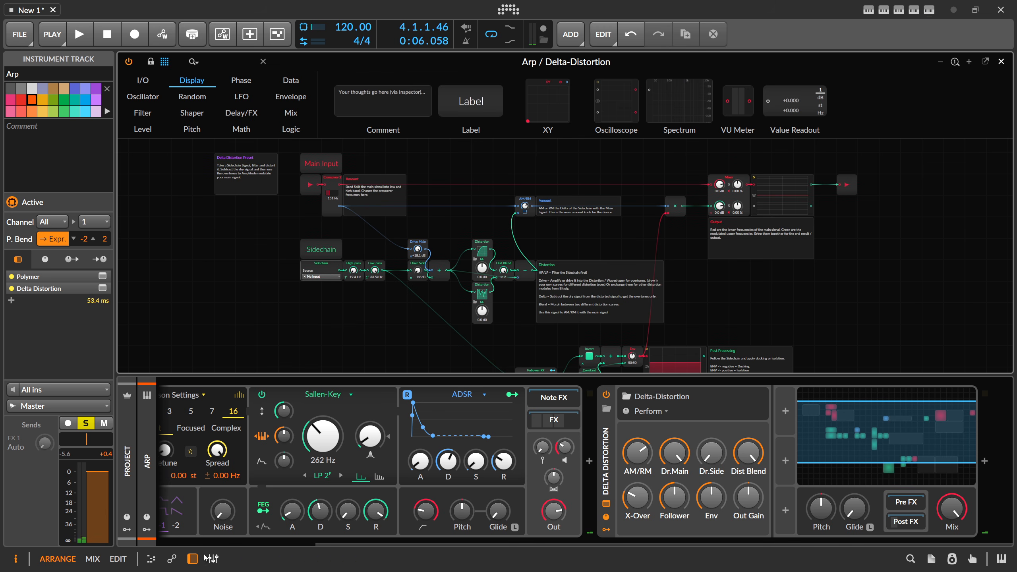
pyautogui.click(193, 559)
pyautogui.scroll(1, 376, 436)
pyautogui.scroll(1, 399, 430)
pyautogui.moveTo(400, 432); pyautogui.dragTo(445, 344)
pyautogui.scroll(1, 413, 364)
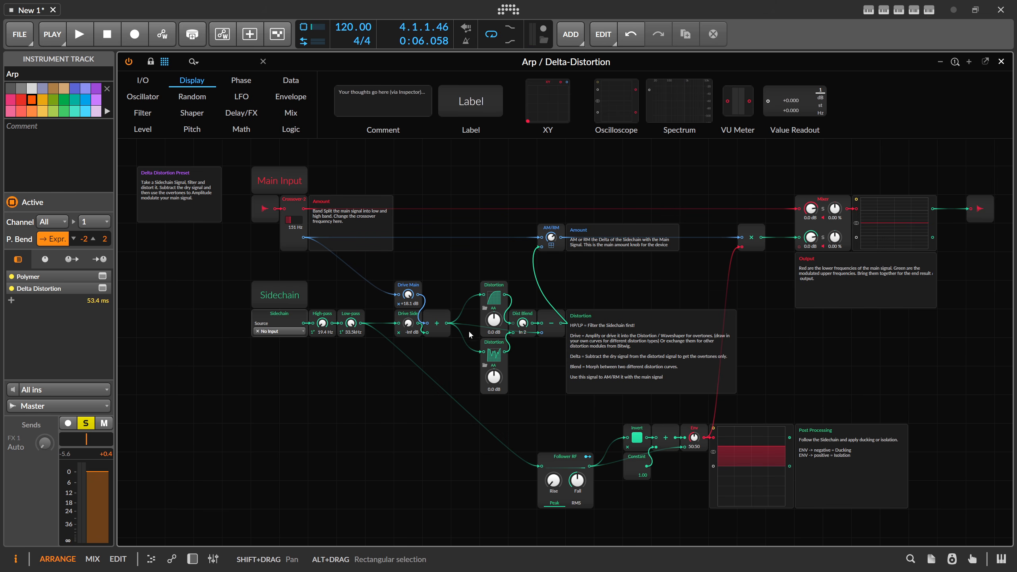
# Try Wavefolder and Heat as replacements for the upper Distortion shaper in the sidechain path
pyautogui.rightClick(490, 317)
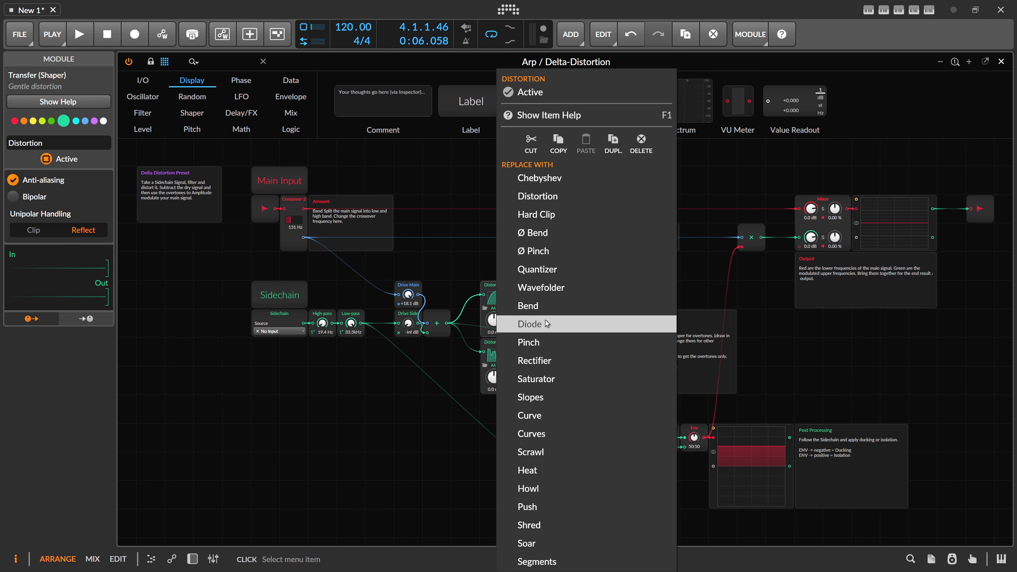
pyautogui.click(547, 287)
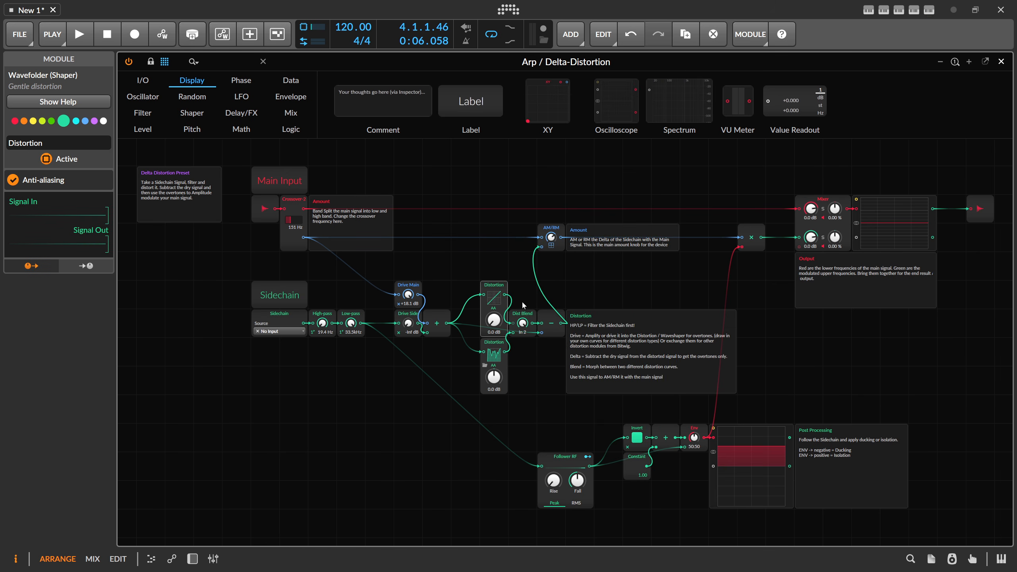
pyautogui.rightClick(498, 295)
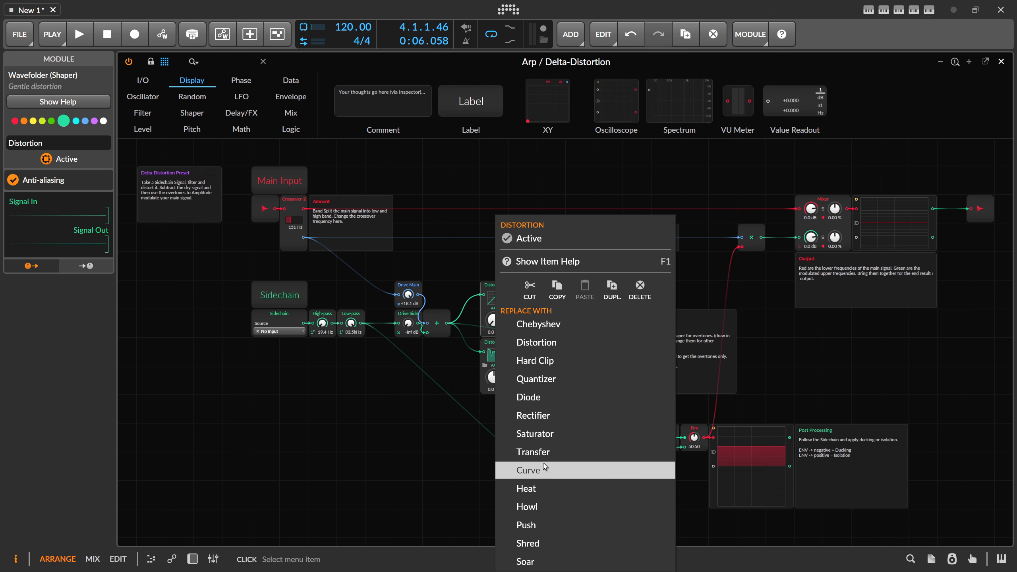
pyautogui.click(545, 487)
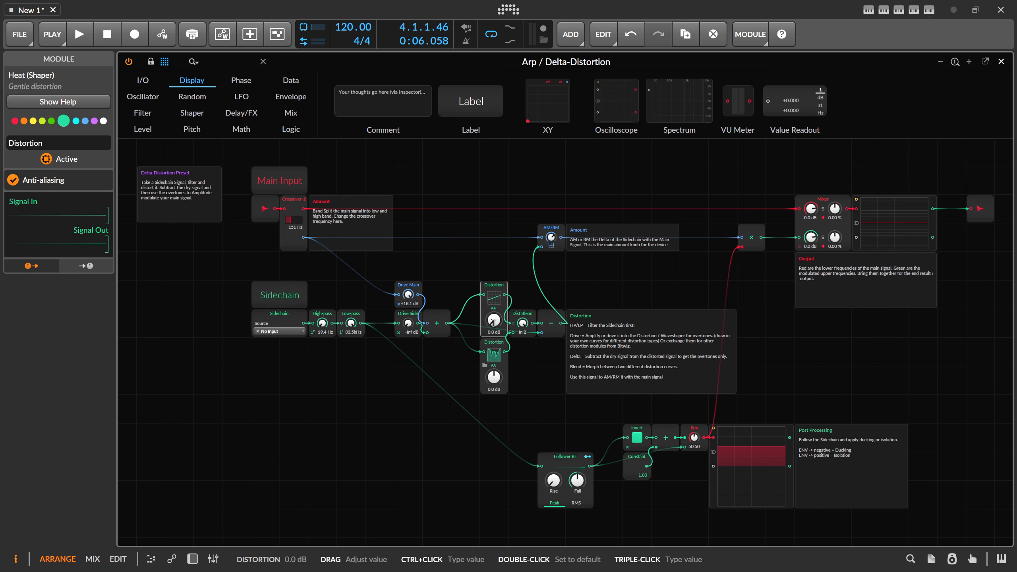
pyautogui.scroll(1, 494, 323)
pyautogui.moveTo(476, 316)
pyautogui.mouseDown()
pyautogui.moveTo(476, 294)
pyautogui.moveTo(477, 317)
pyautogui.mouseUp()
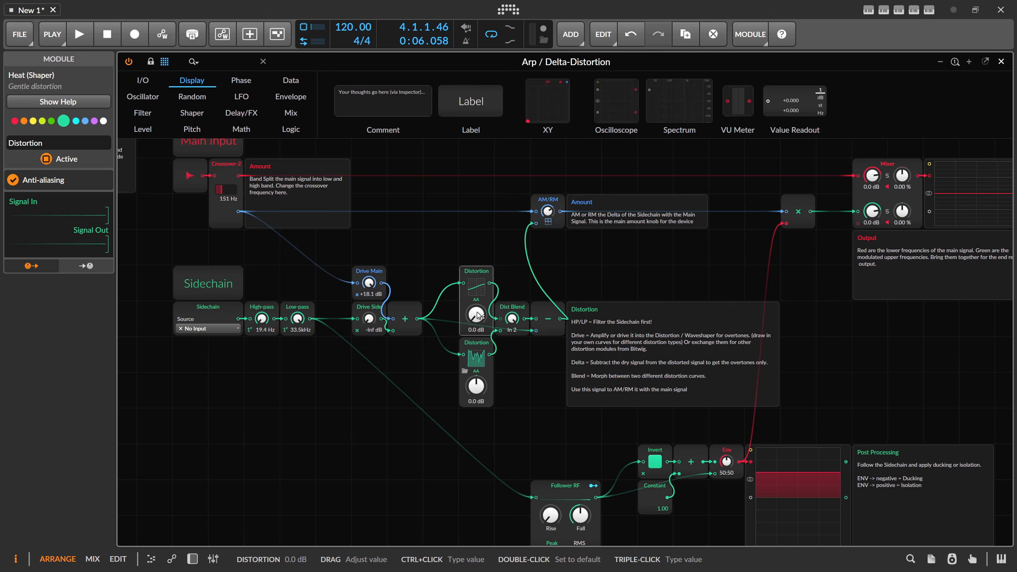
# Point out the Subtract module, replace the upper Distortion shaper with Push and frame the whole patch
pyautogui.click(533, 315)
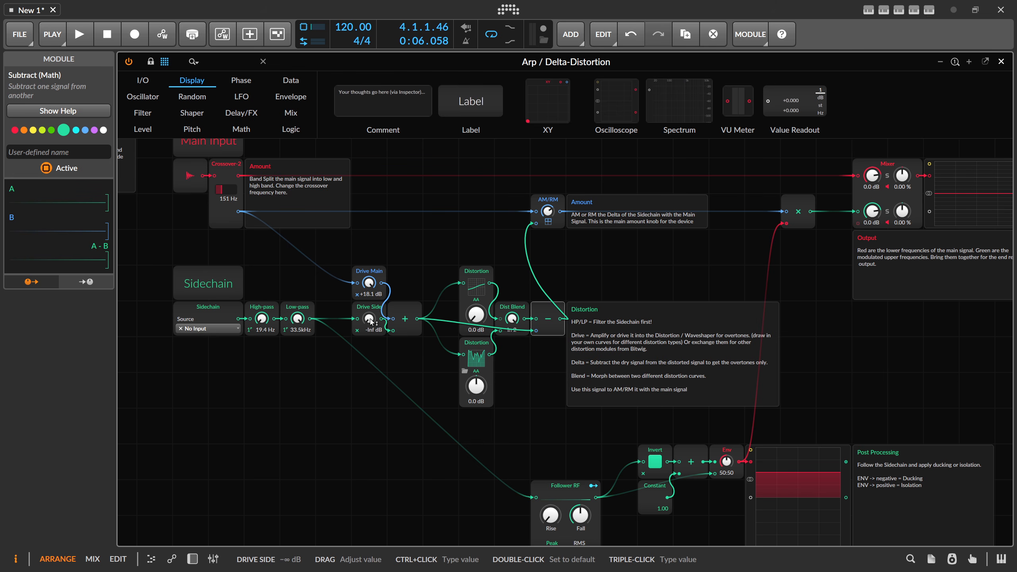
pyautogui.moveTo(474, 315)
pyautogui.mouseDown()
pyautogui.moveTo(474, 299)
pyautogui.moveTo(474, 316)
pyautogui.mouseUp()
pyautogui.rightClick(473, 273)
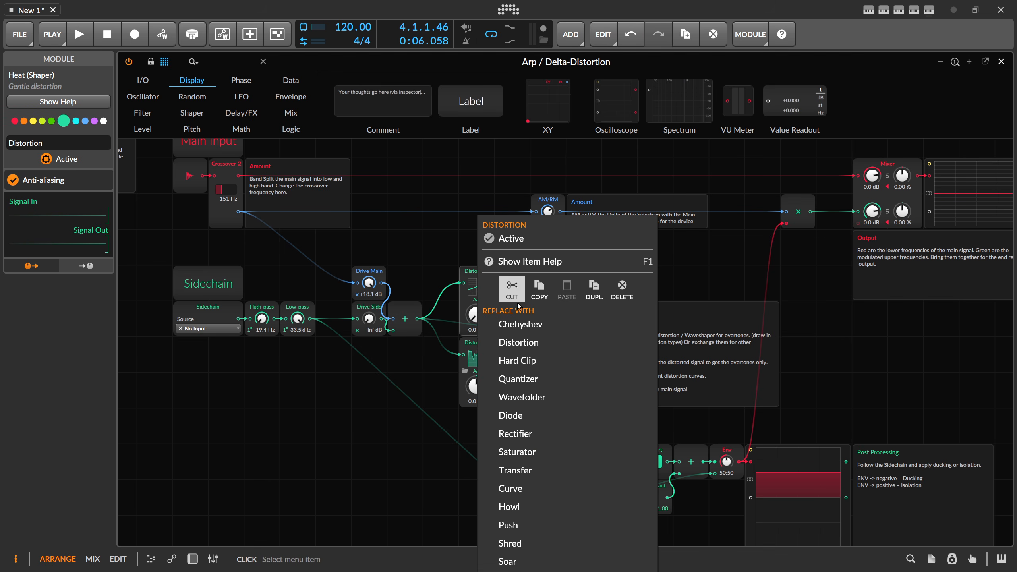
pyautogui.click(517, 525)
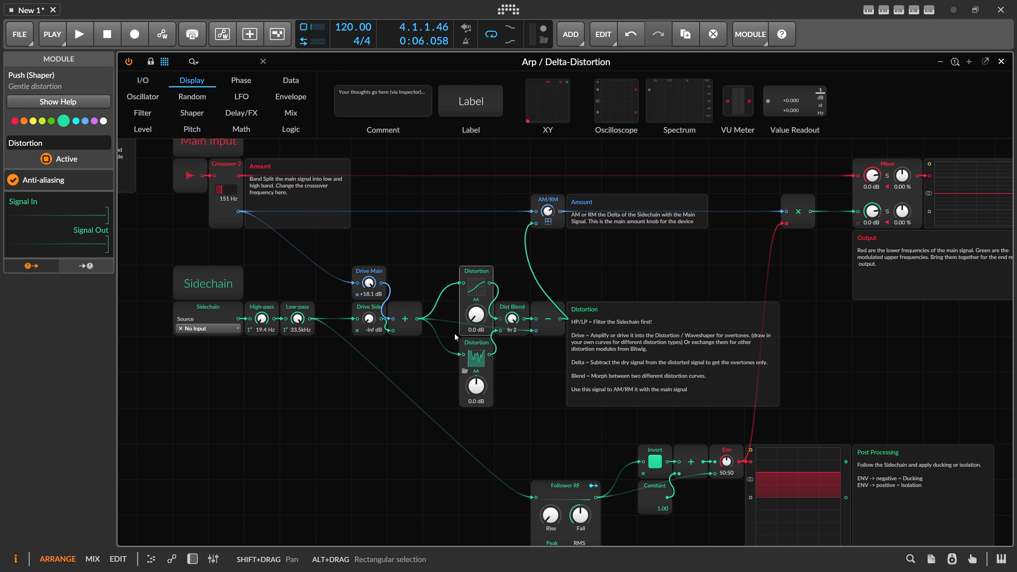
pyautogui.scroll(-2, 524, 244)
pyautogui.moveTo(593, 284); pyautogui.dragTo(573, 258)
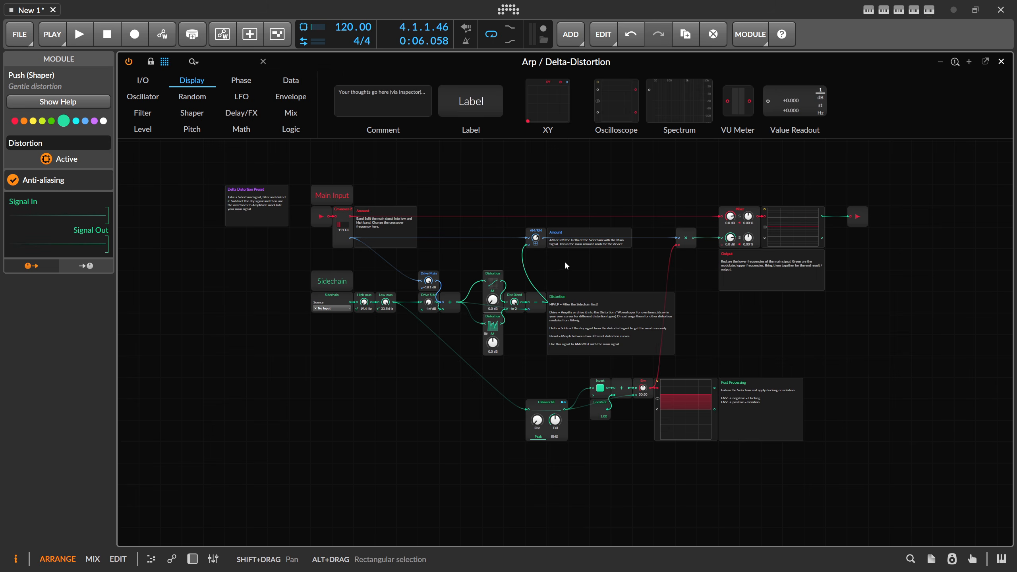
pyautogui.scroll(3, 565, 266)
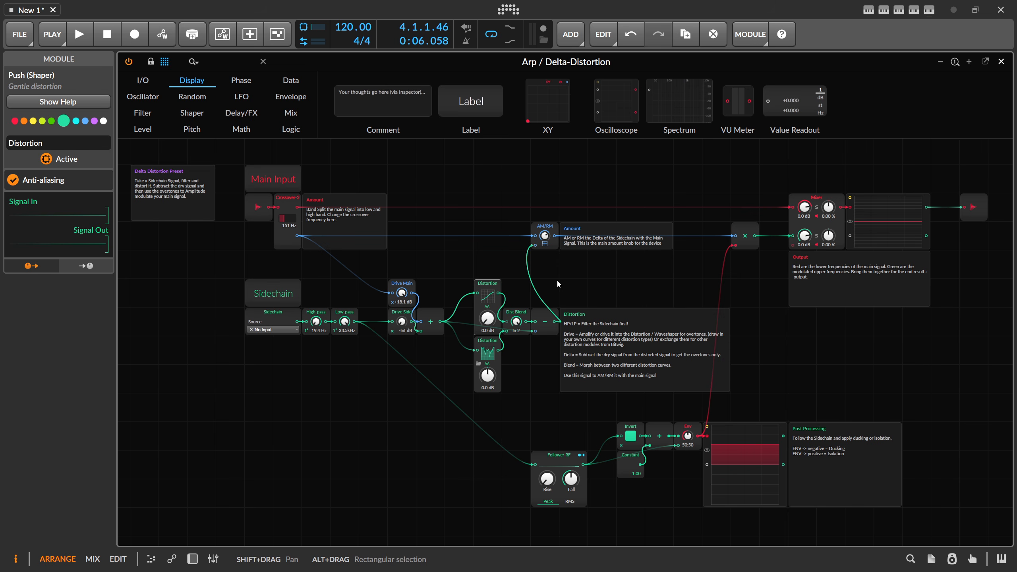
# Close the Grid editor and show the Arp track's device chain with the Delta Distortion macros
pyautogui.click(1001, 61)
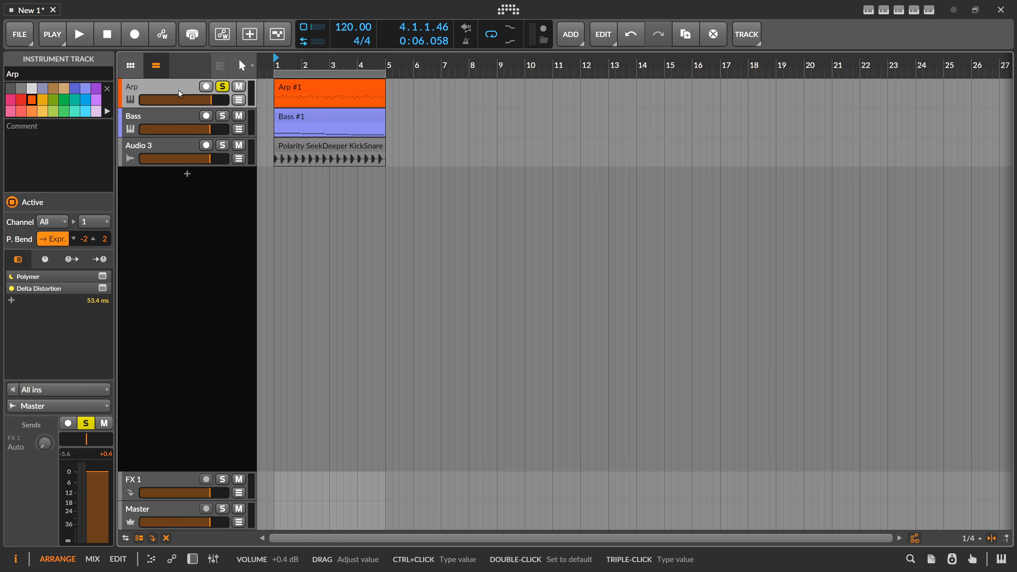
pyautogui.press('d')
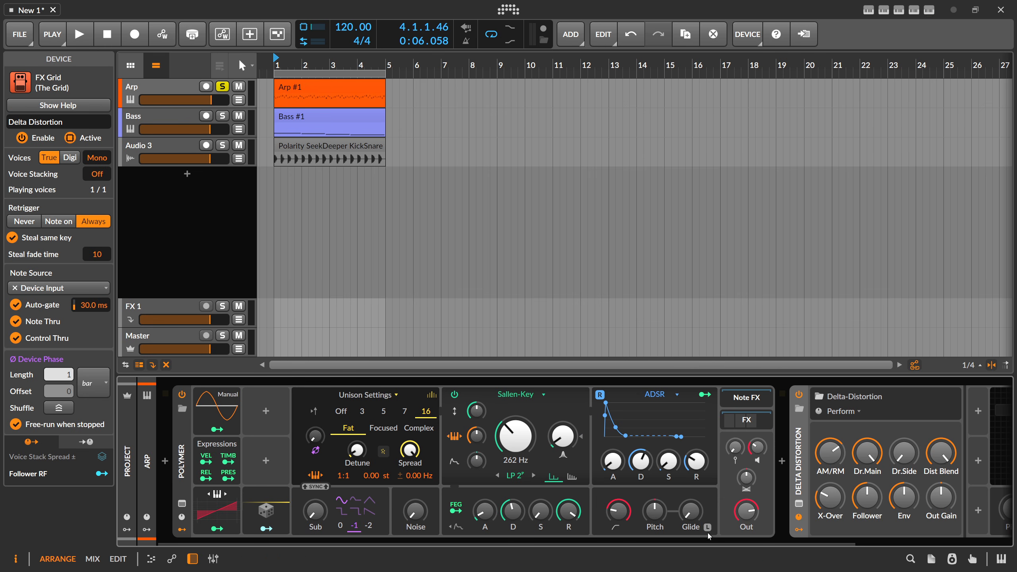
pyautogui.moveTo(701, 542); pyautogui.dragTo(800, 539)
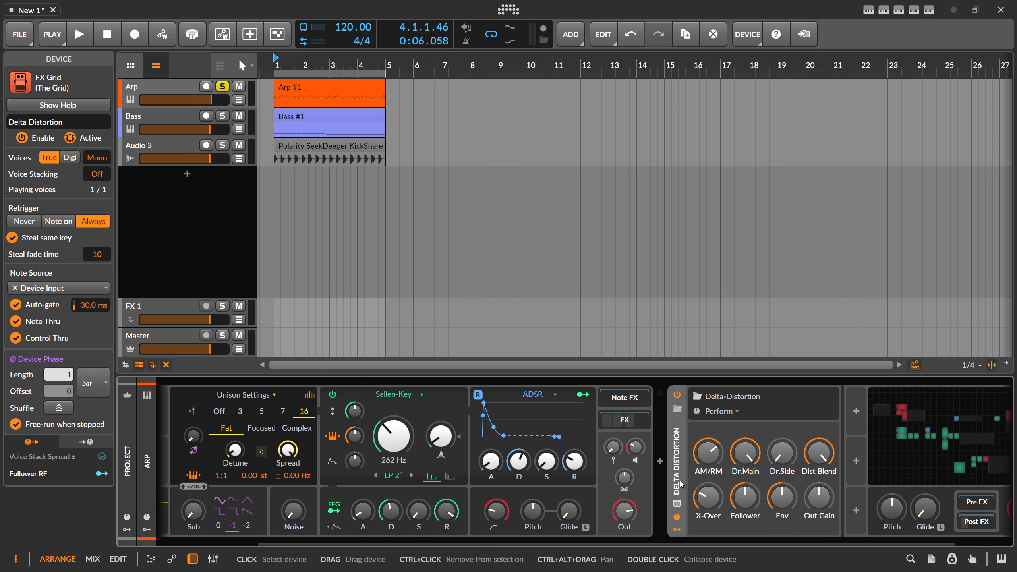